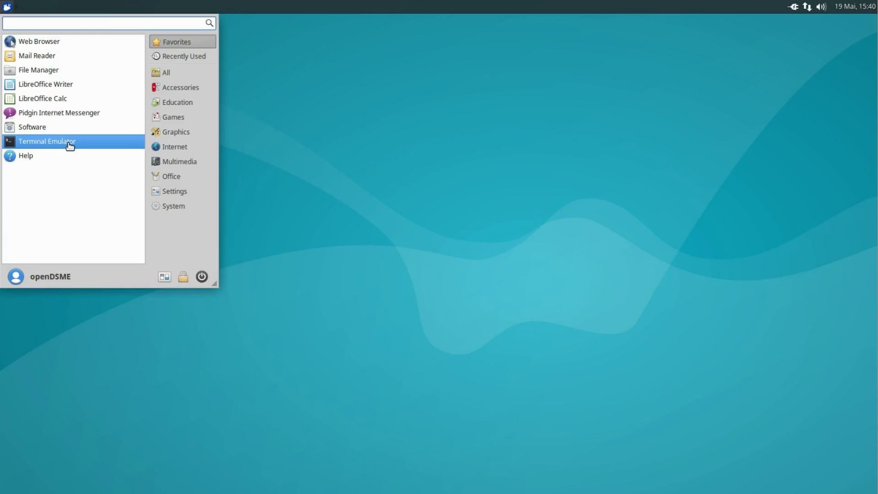
Step: Start the OMNeT++ IDE by running the omnetpp command in the terminal
type("omnetpp")
key("Return")
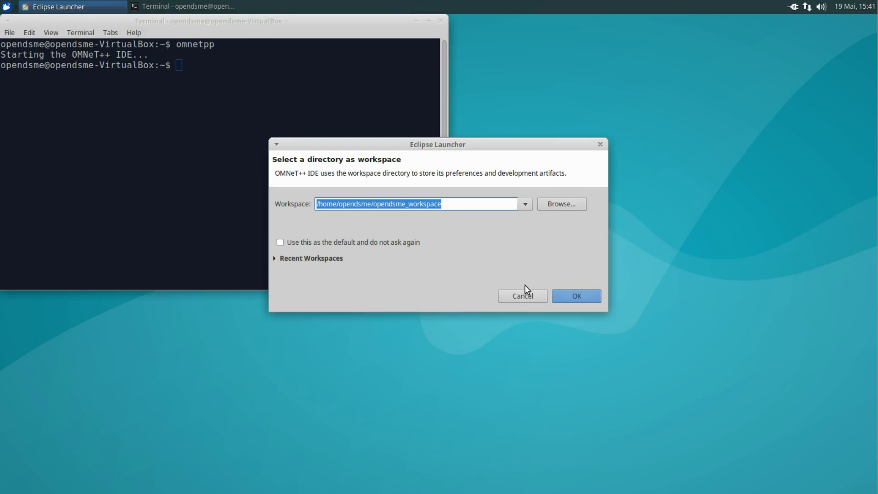
Step: Accept the opendsme_workspace directory, build all projects, and expand inet-dsme
left_click(561, 296)
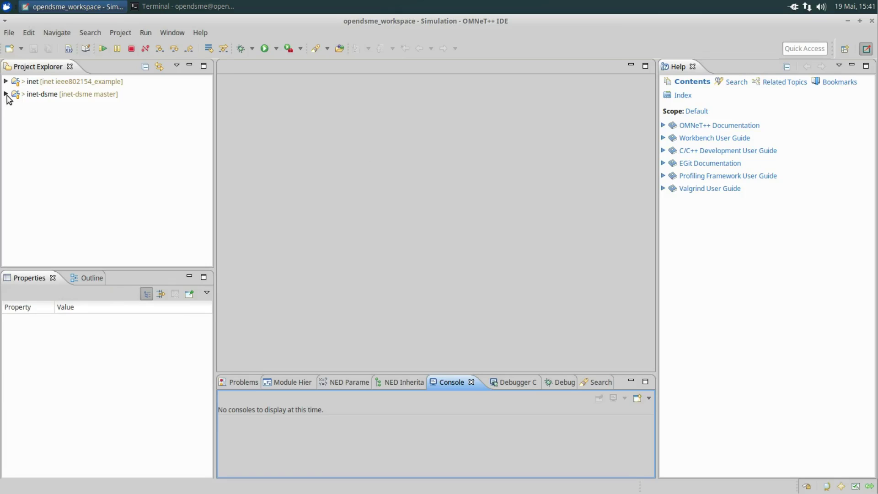
left_click(57, 96)
left_click(127, 33)
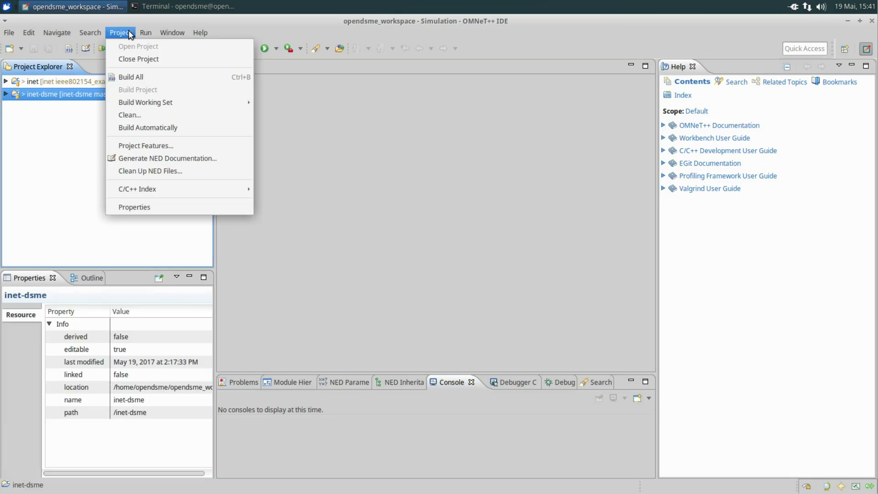
left_click(133, 76)
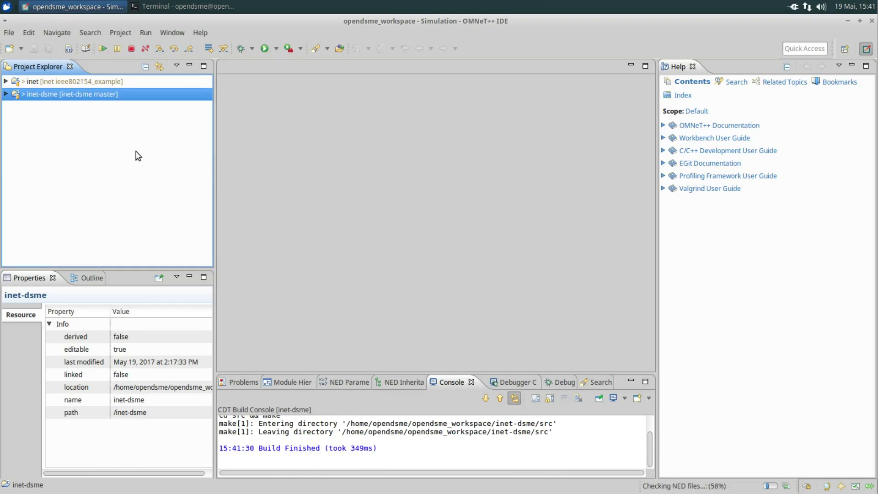
left_click(5, 94)
Step: Open simulations/example.ini as source text in a widened editor with Help closed
left_click(13, 132)
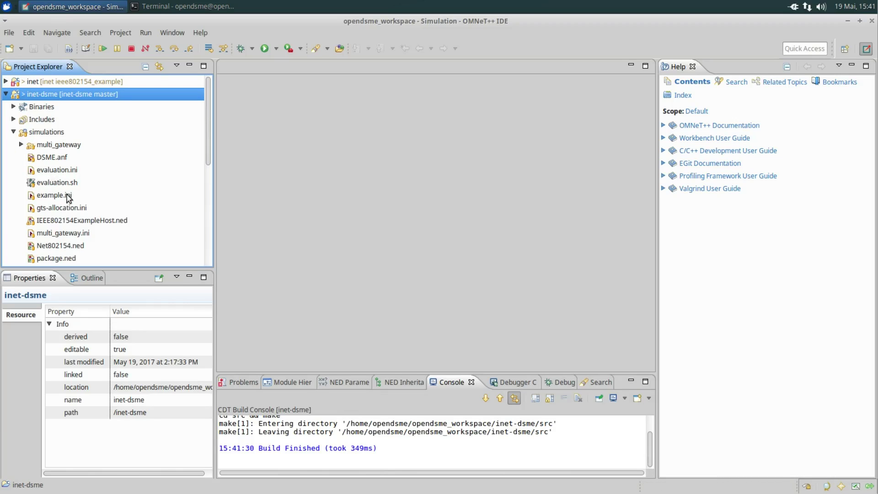
left_click(68, 198)
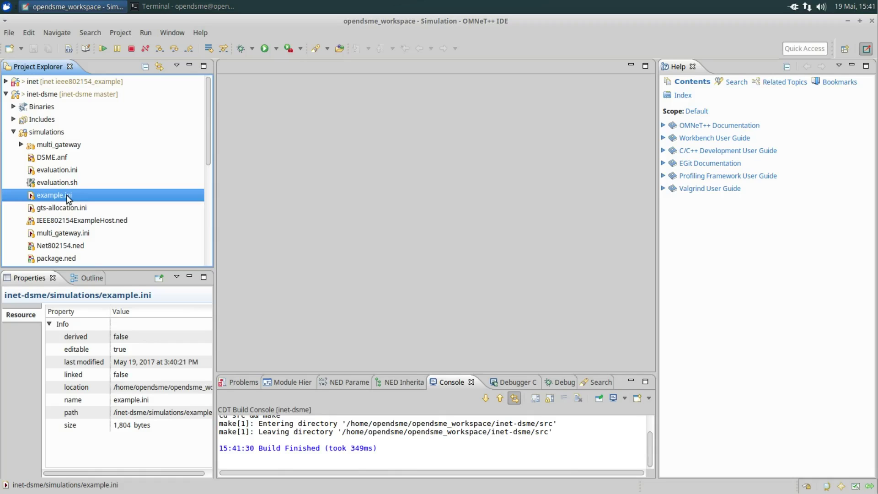
left_click(693, 67)
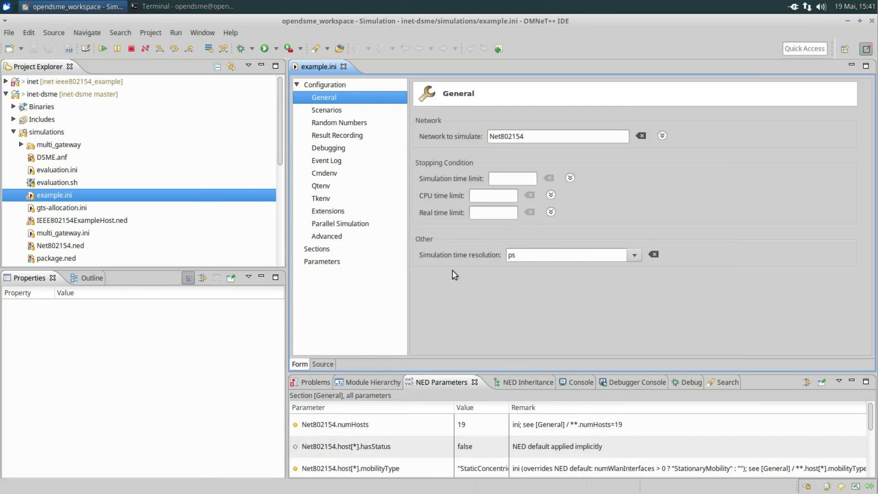
left_click_drag(287, 151, 180, 156)
left_click(215, 365)
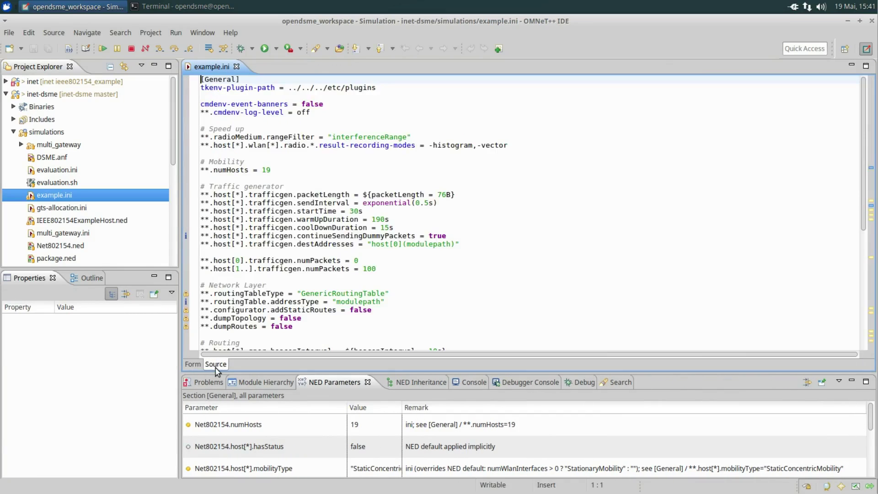
Step: Read through example.ini, inspecting the 0.5s send interval and StaticConcentricMobility settings
left_click(358, 132)
scroll(358, 132, "down", 9)
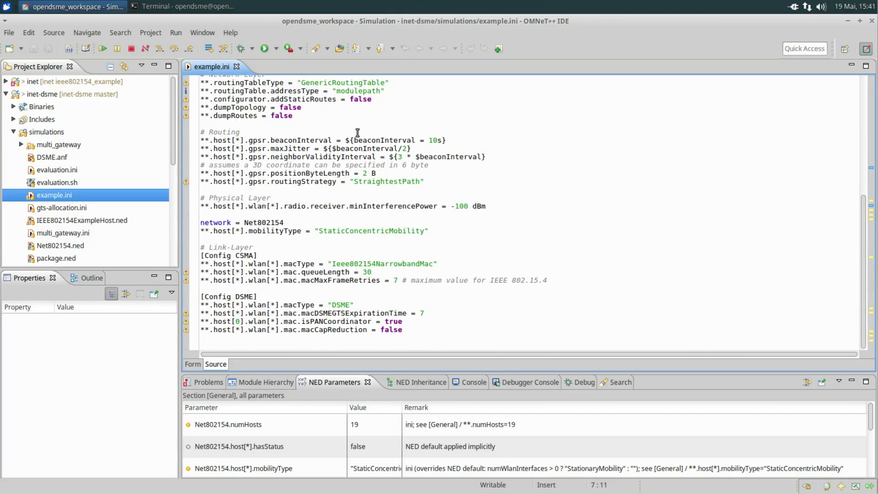
scroll(358, 132, "up", 9)
left_click_drag(440, 204, 412, 206)
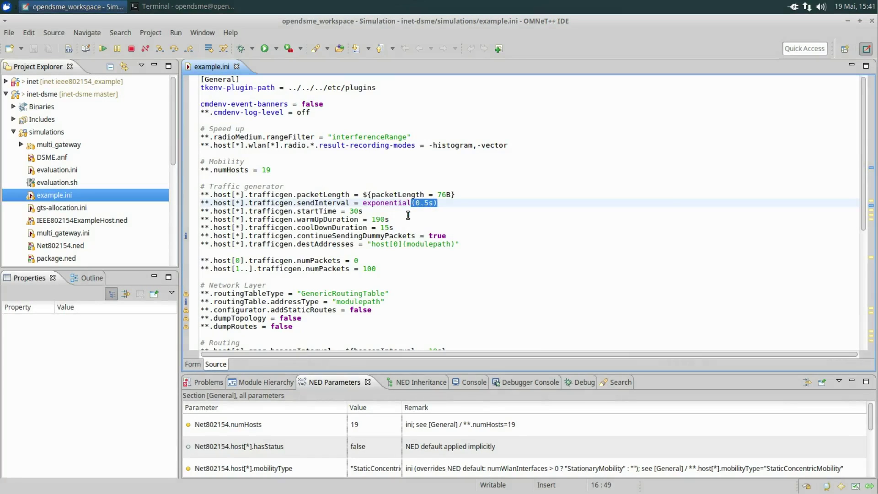
scroll(400, 255, "down", 7)
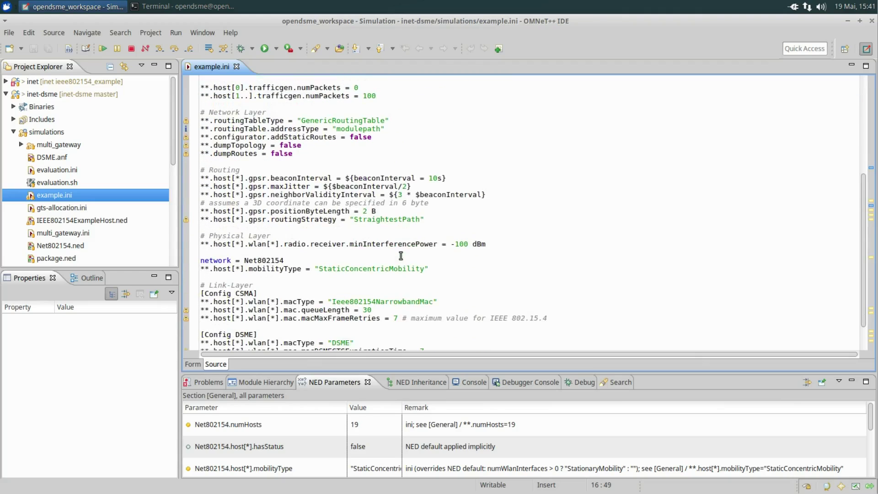
left_click_drag(424, 269, 319, 269)
key("Left")
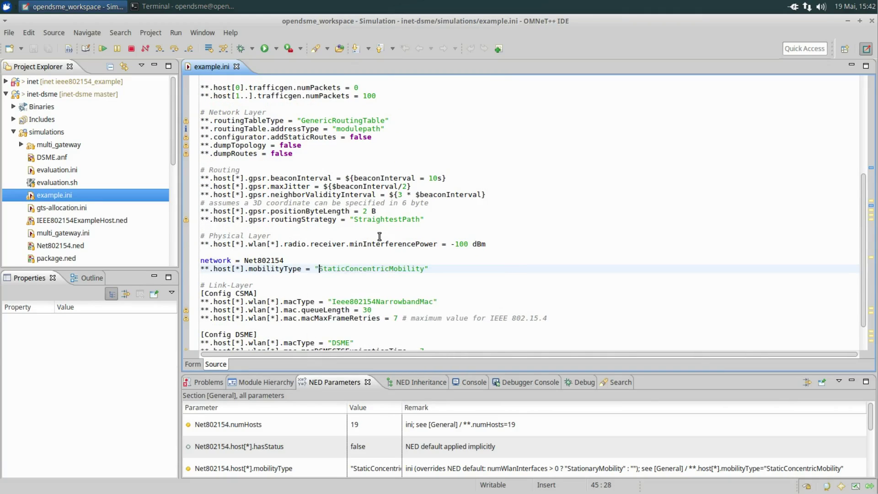
scroll(251, 306, "down", 2)
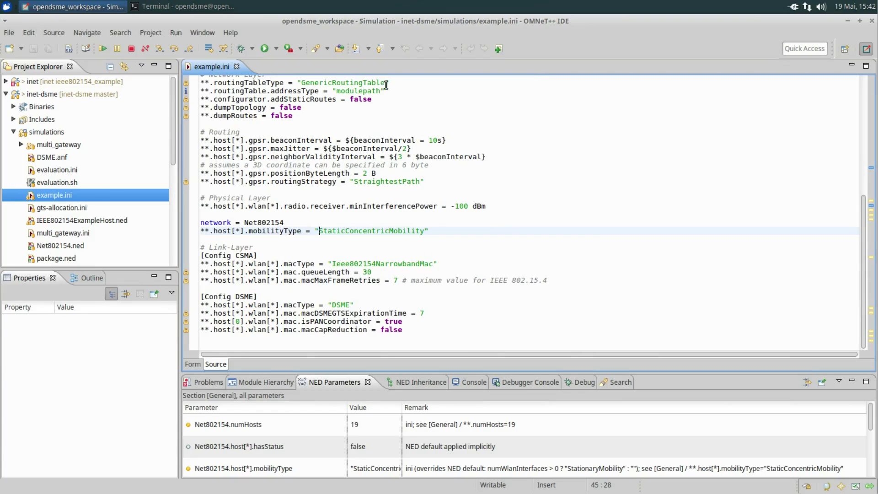
Step: Launch example.ini, accepting the 'simulations - example' launch configuration despite inet errors
left_click(264, 49)
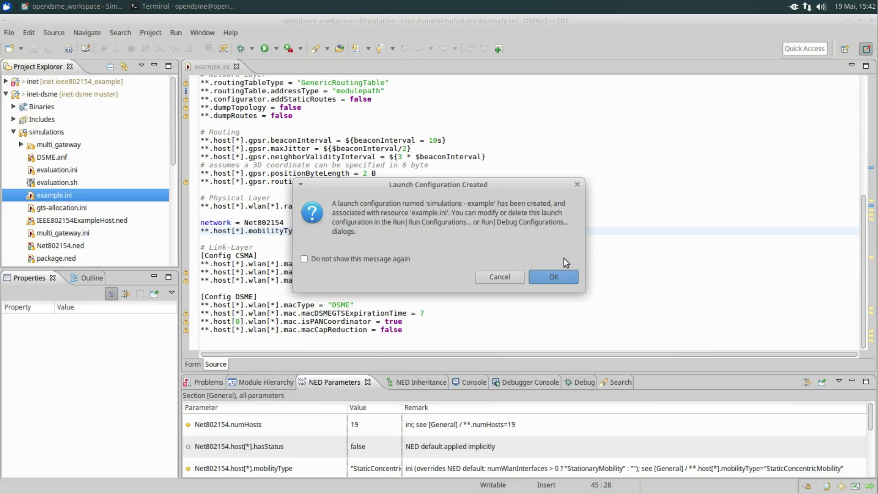
left_click(565, 280)
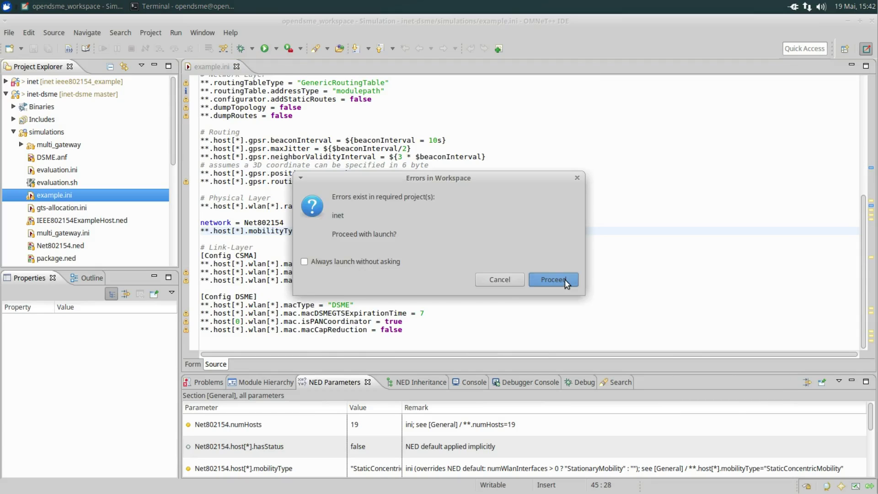
left_click(553, 280)
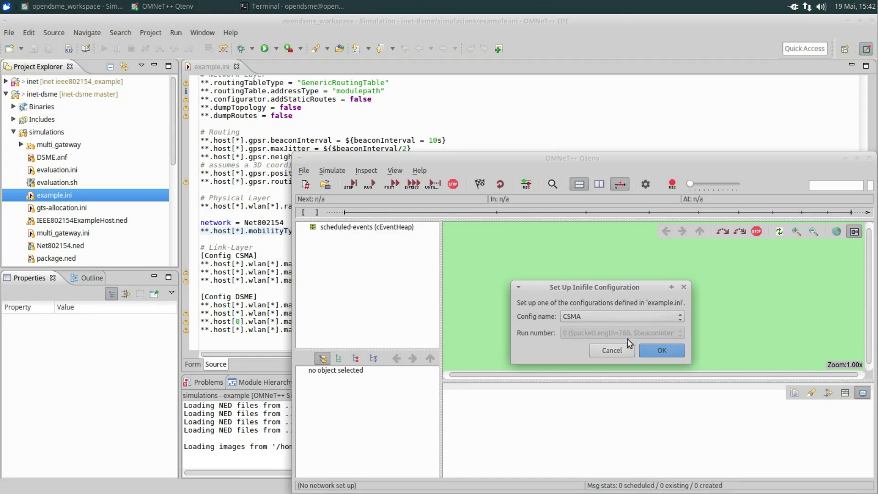
Step: Load the CSMA configuration in a maximized Qtenv window, zoomed out to show all hosts
left_click(663, 350)
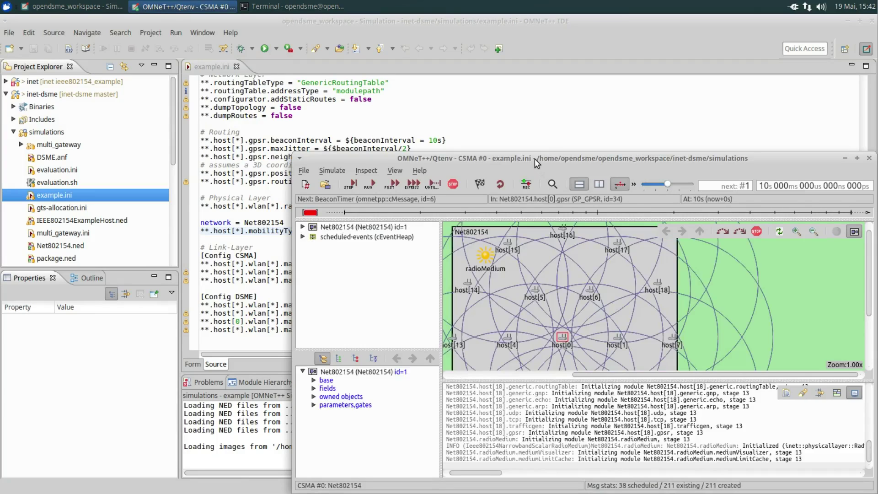
double_click(535, 159)
left_click_drag(219, 228, 140, 228)
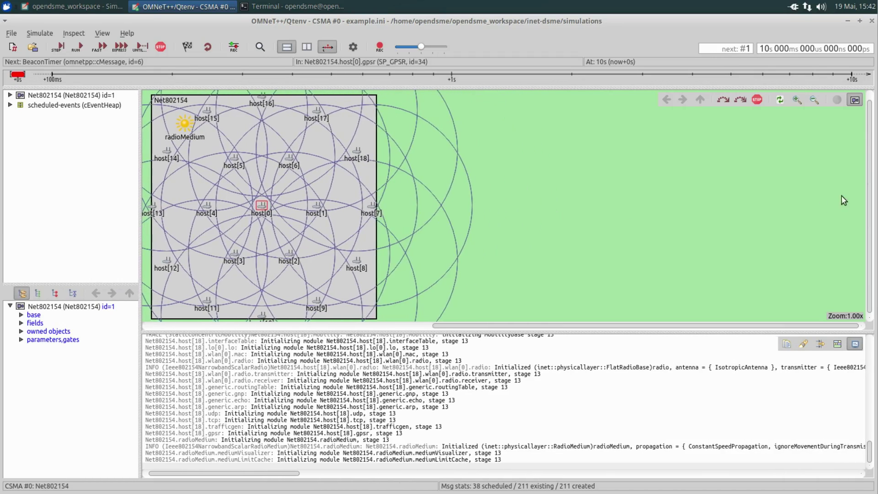
left_click(815, 100)
left_click(816, 100)
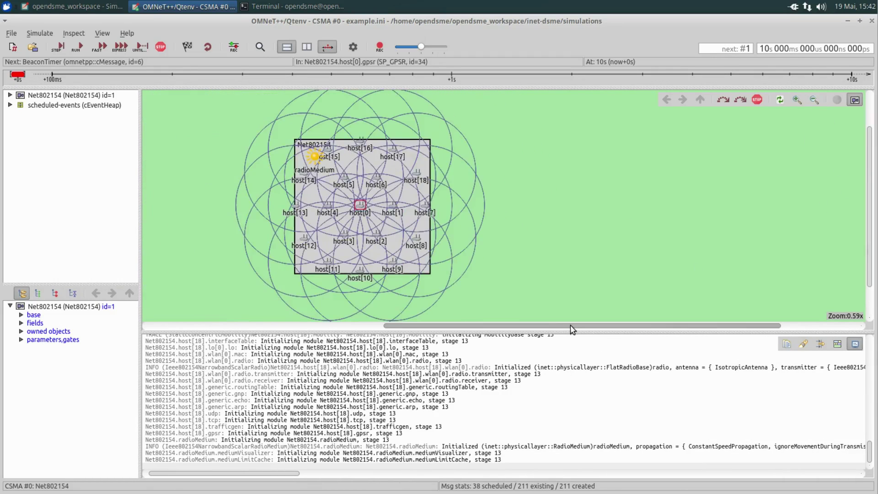
left_click_drag(572, 328, 519, 325)
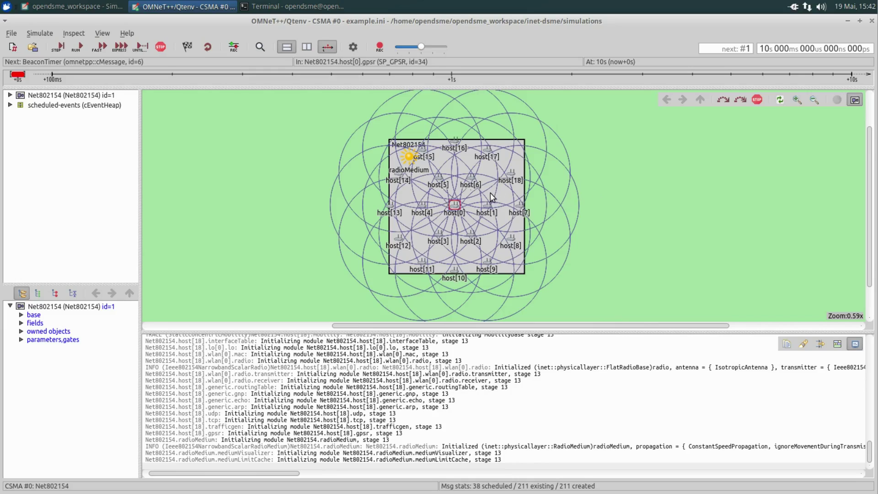
Step: Run the CSMA simulation, then finish it in Express mode through its end at 296 s
left_click(82, 47)
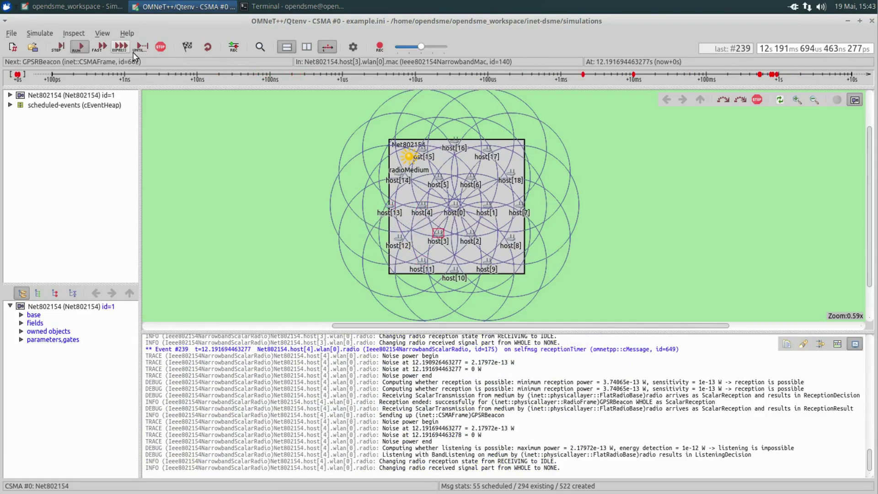
left_click(157, 51)
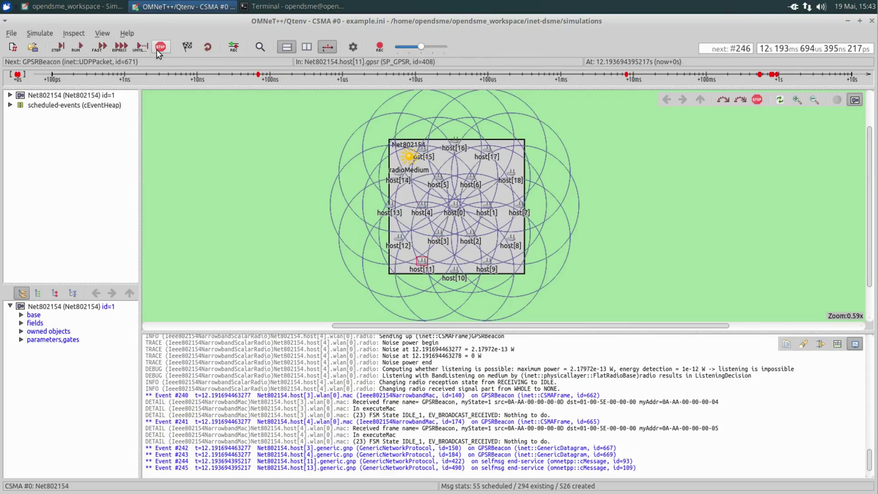
left_click(120, 49)
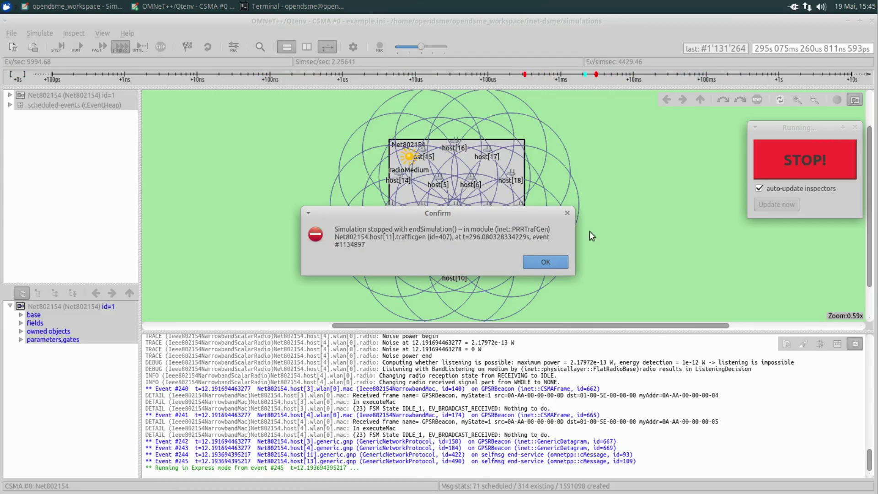
left_click(552, 261)
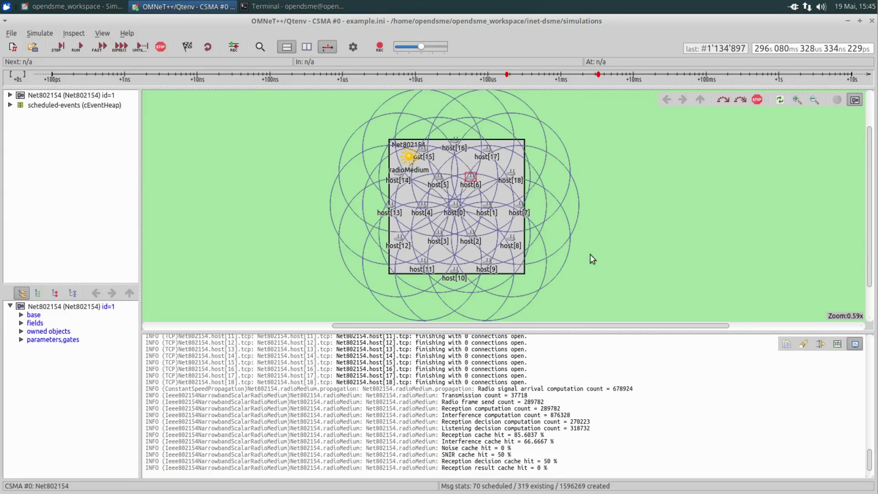
Step: Quit Qtenv and relaunch the example simulation from the IDE
left_click(872, 22)
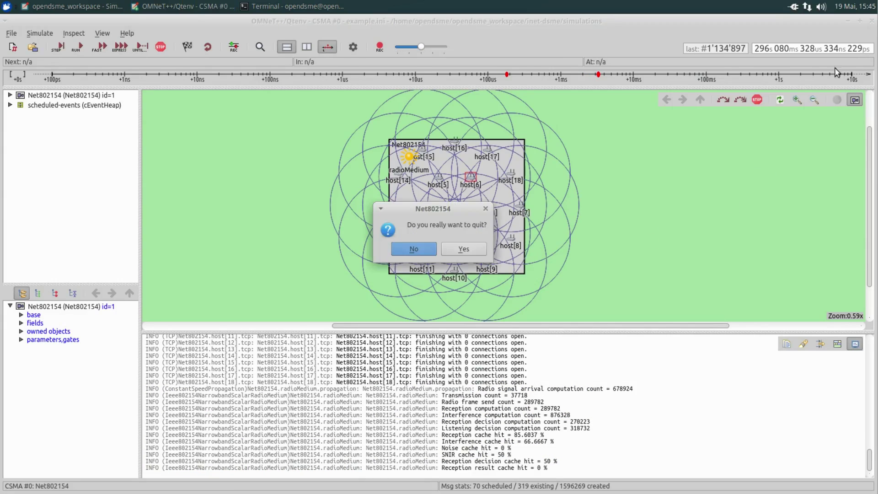
left_click(475, 249)
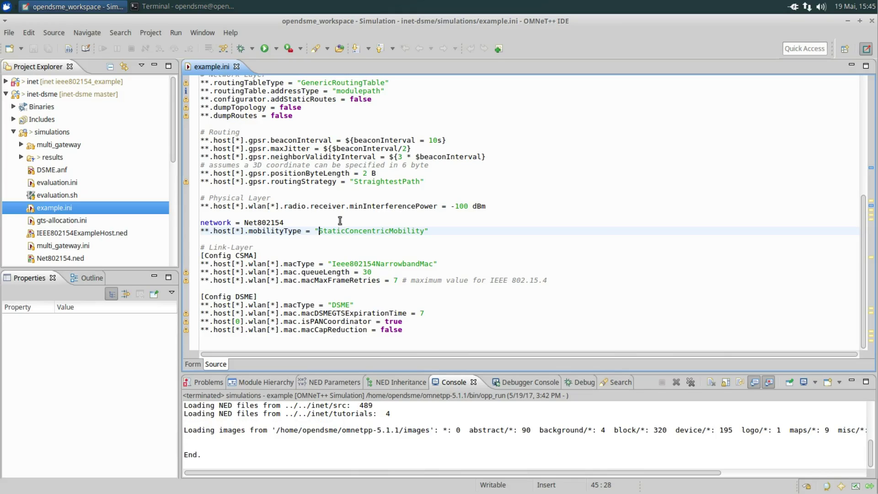
left_click(264, 49)
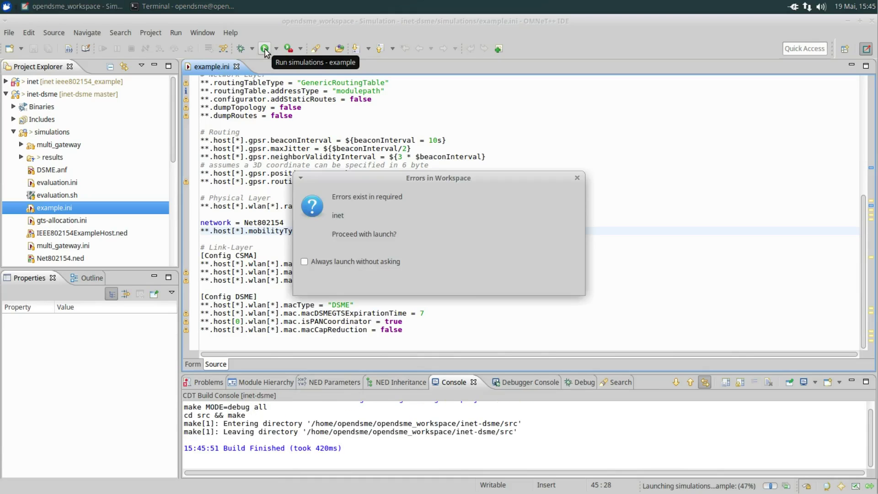
Step: Run the DSME configuration to completion in Qtenv, then close the Qtenv window
left_click(565, 285)
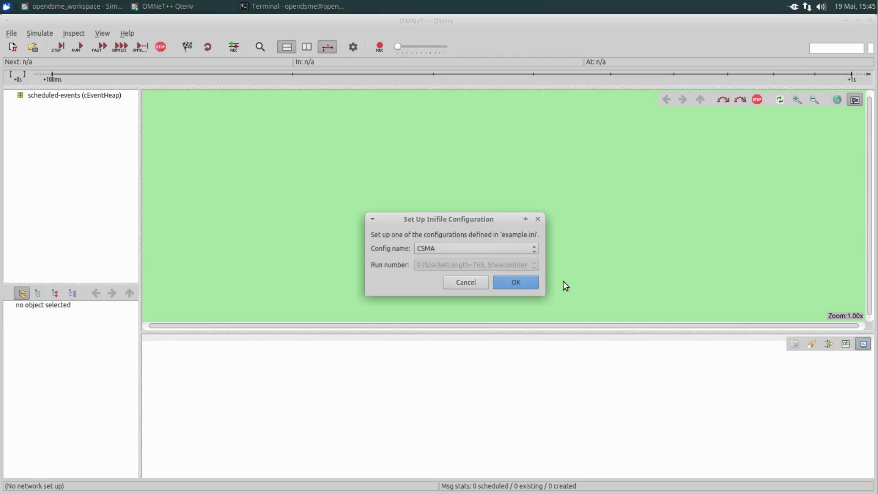
left_click(515, 249)
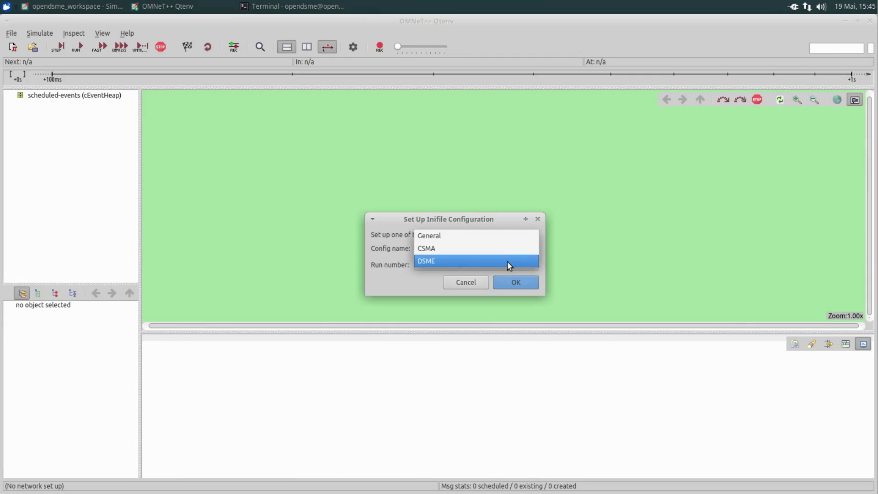
left_click(508, 262)
left_click(517, 281)
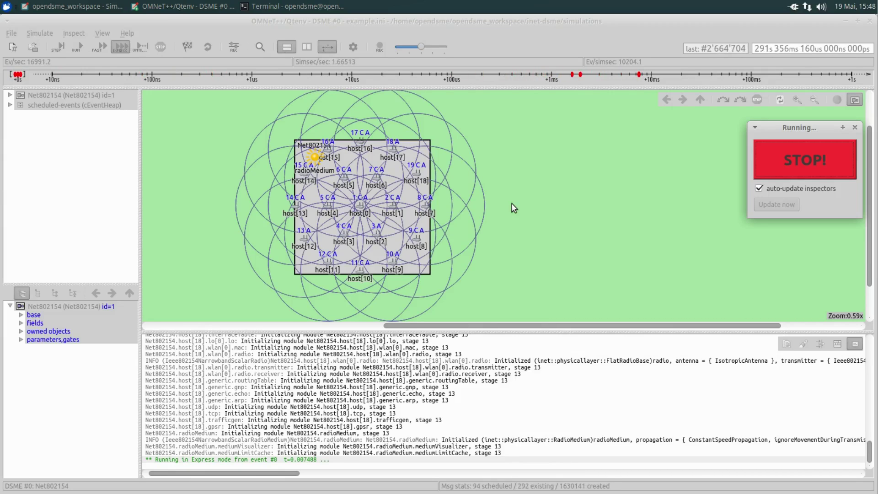
left_click(541, 261)
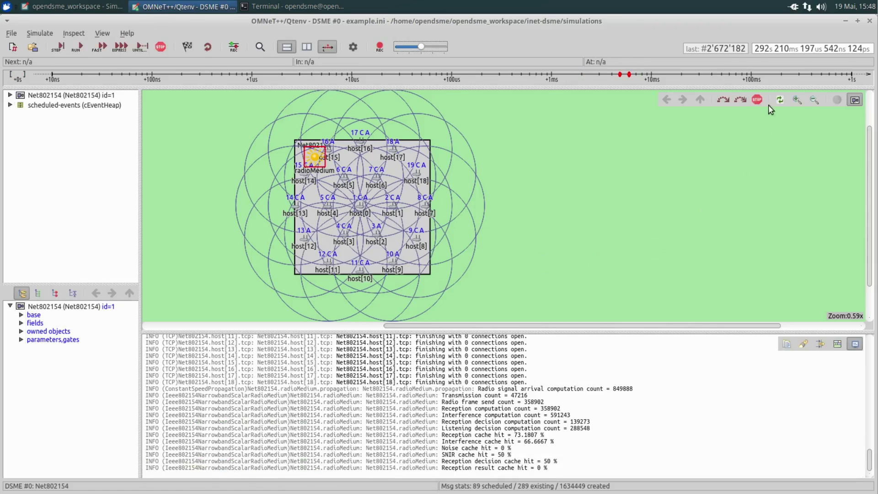
left_click(869, 21)
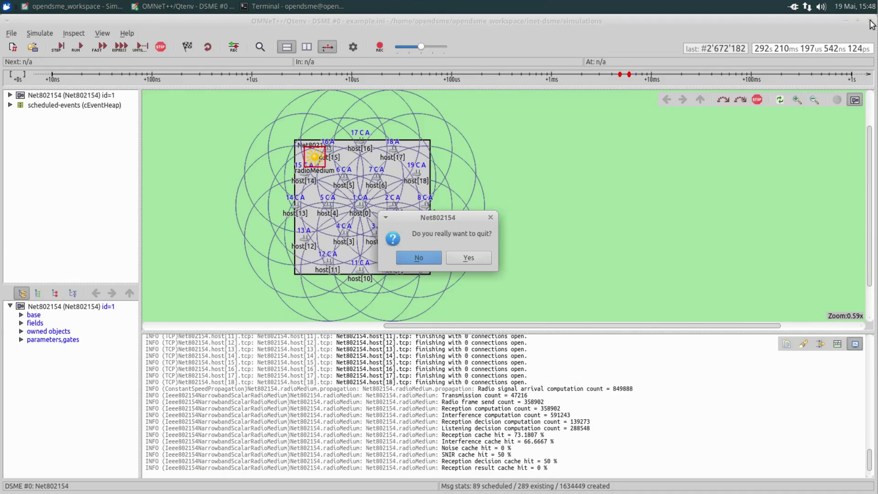
Step: Confirm quitting Qtenv and expand the results folder to show the CSMA and DSME result files
left_click(469, 258)
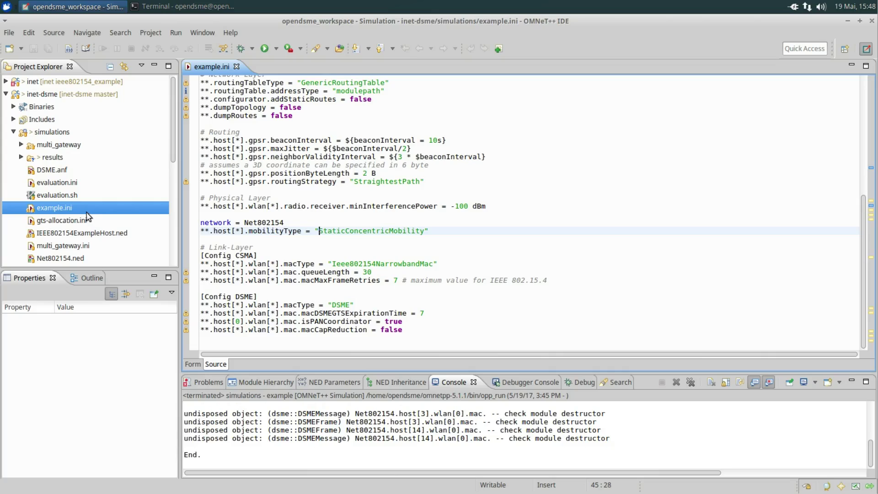
left_click(21, 157)
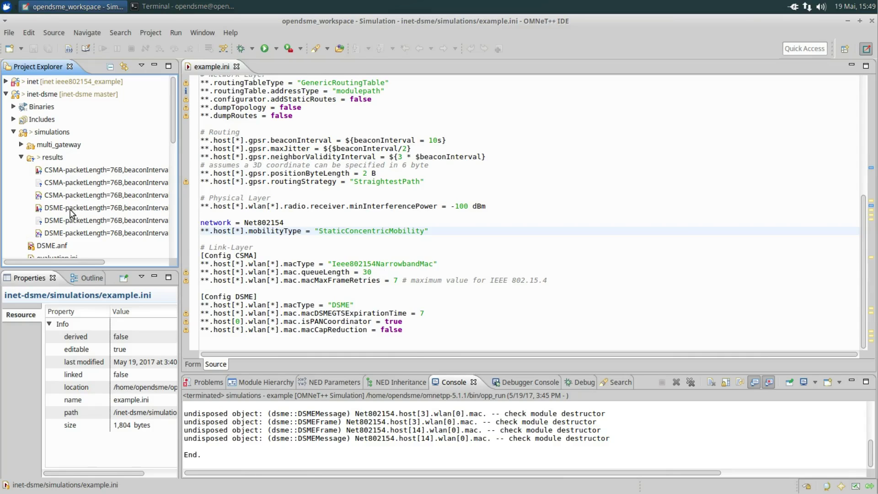
left_click(50, 133)
right_click(50, 133)
Step: Create a new analysis file named prr-comparison.anf in the simulations folder
mouse_move(85, 138)
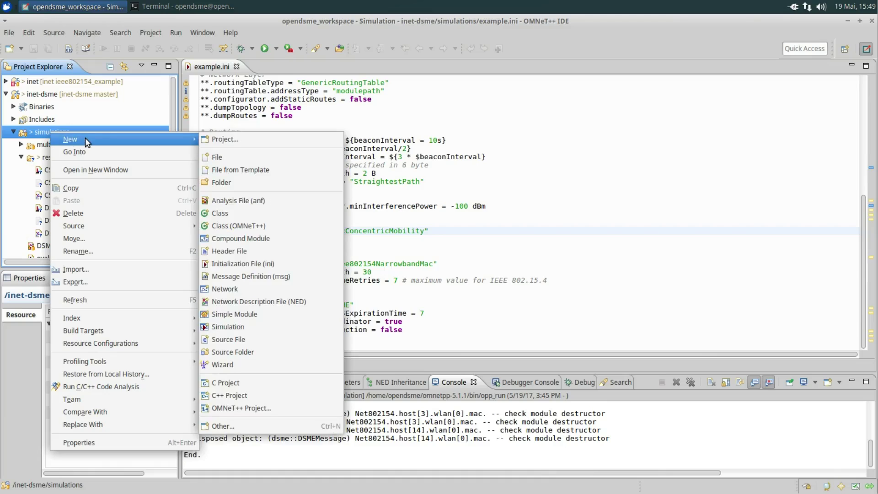
left_click(277, 199)
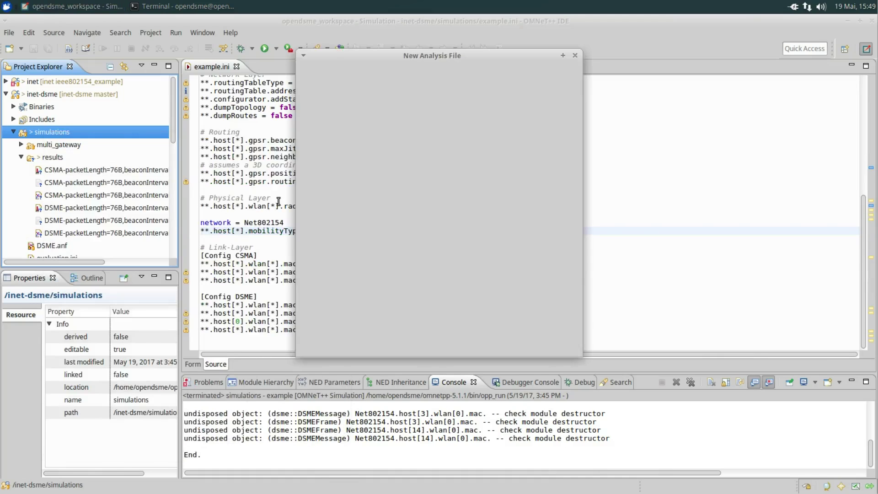
left_click(352, 291)
left_click_drag(351, 291, 332, 290)
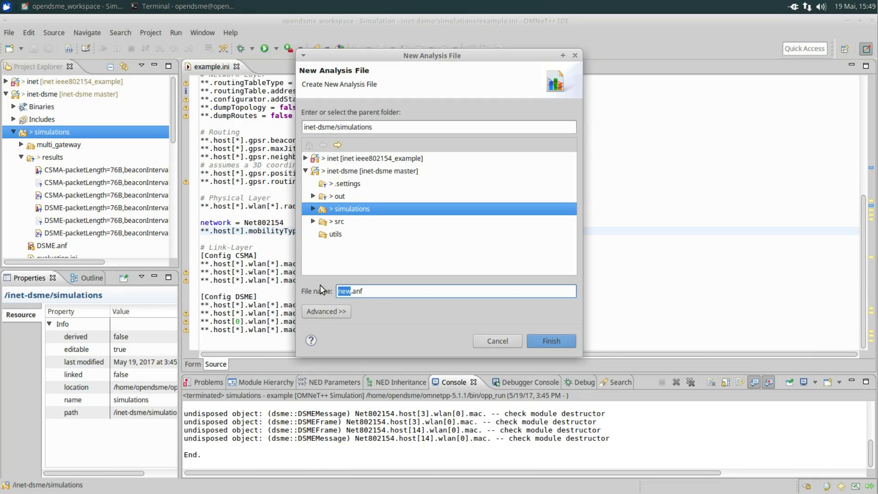
type("prr-comparison")
Step: Create prr-comparison.anf with default results/*.vec and results/*.sca wildcard inputs, then browse its data
left_click(549, 340)
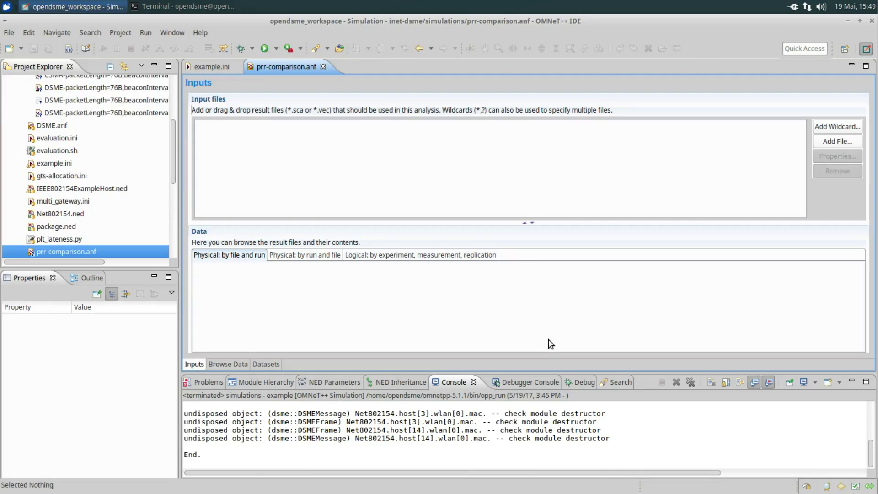
left_click(838, 127)
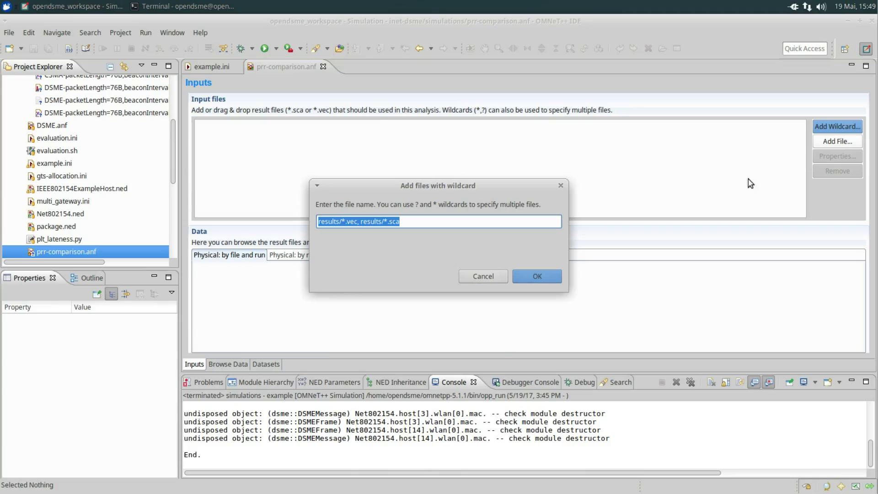
left_click(529, 277)
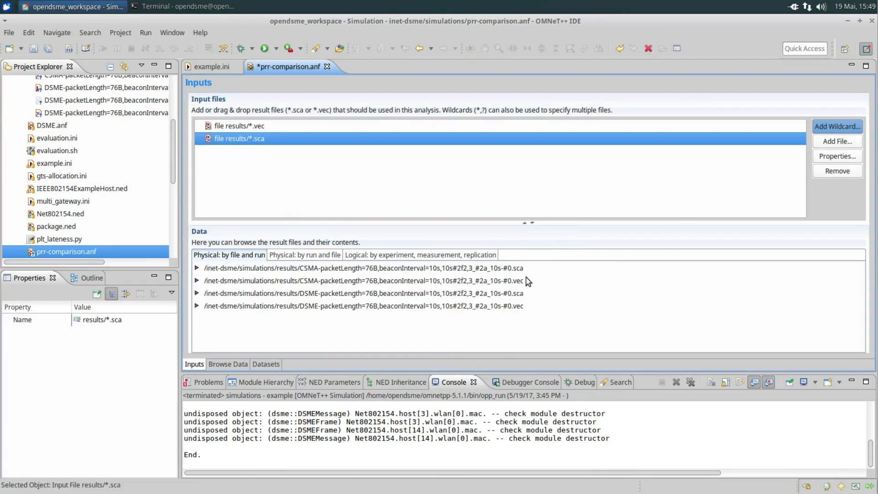
left_click(232, 365)
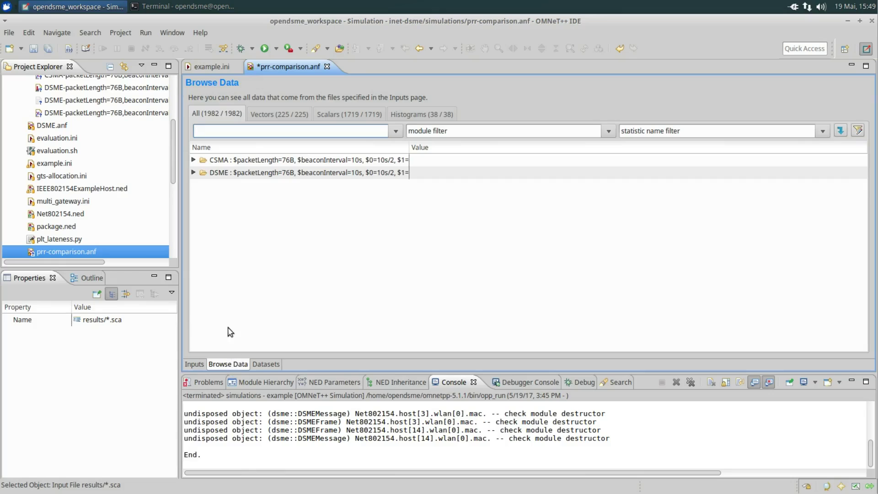
Step: Expand the CSMA run's host[1].trafficgen and inspect its sinkRcvdPk:count value of 100.0
left_click(194, 160)
scroll(210, 183, "down", 15)
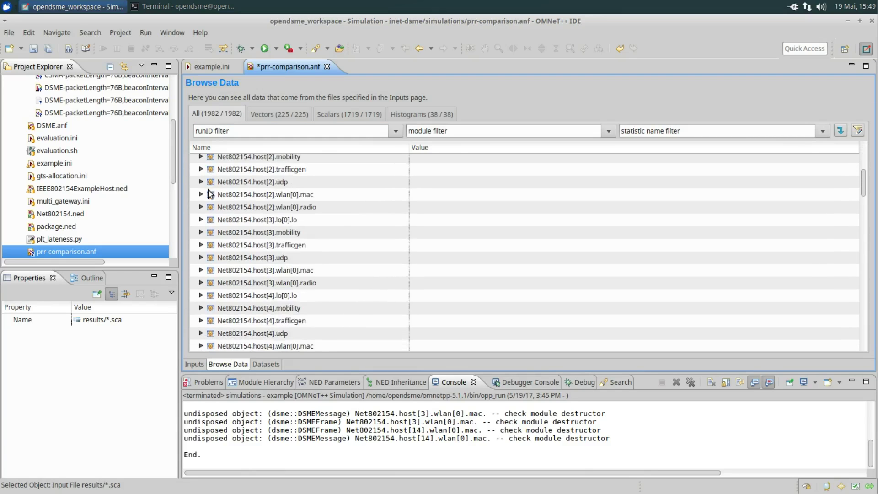
scroll(210, 198, "down", 7)
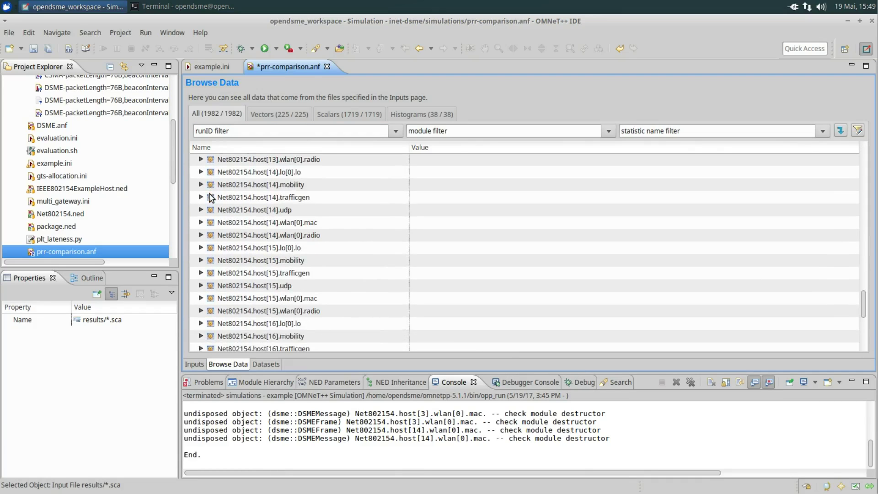
scroll(210, 197, "up", 20)
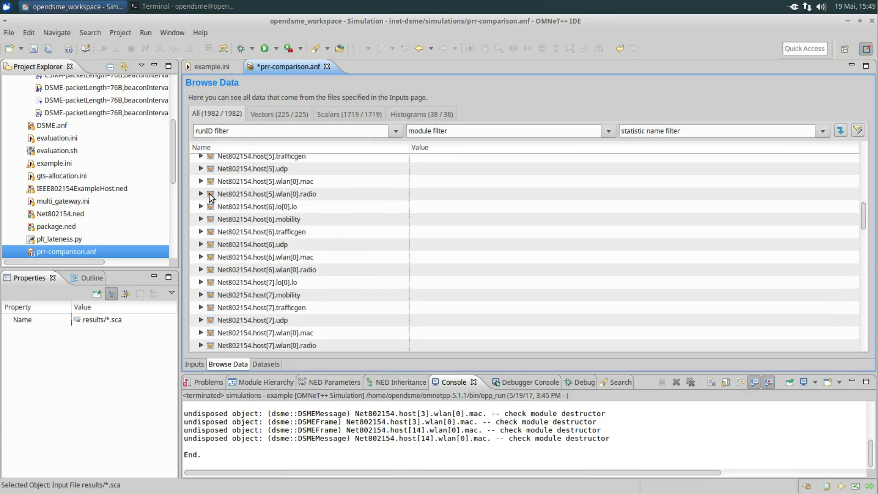
scroll(211, 197, "up", 4)
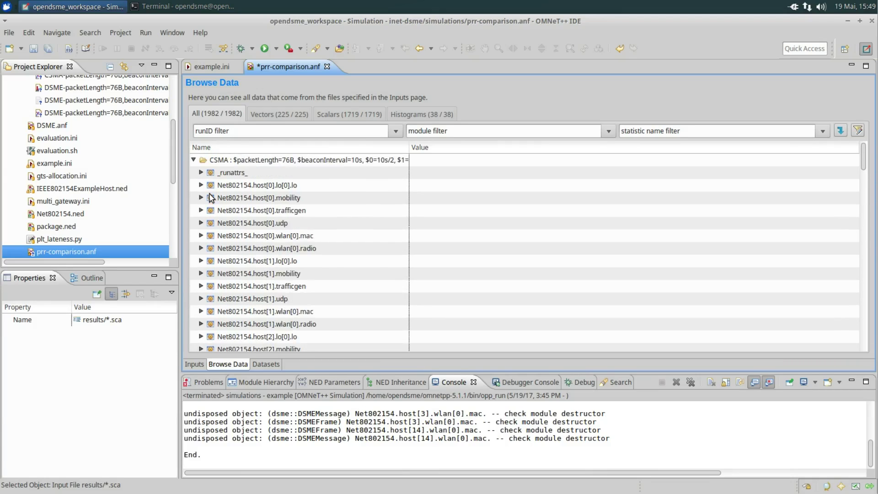
left_click(202, 286)
scroll(229, 288, "down", 5)
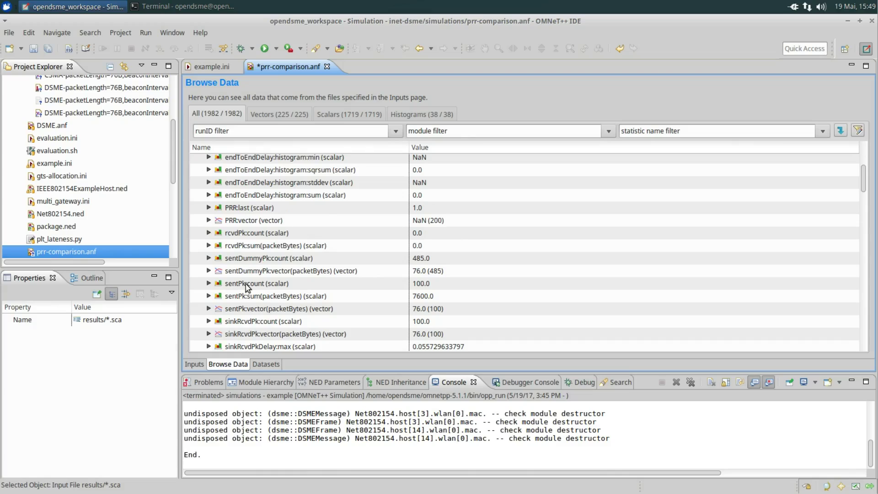
scroll(247, 287, "down", 1)
left_click(248, 295)
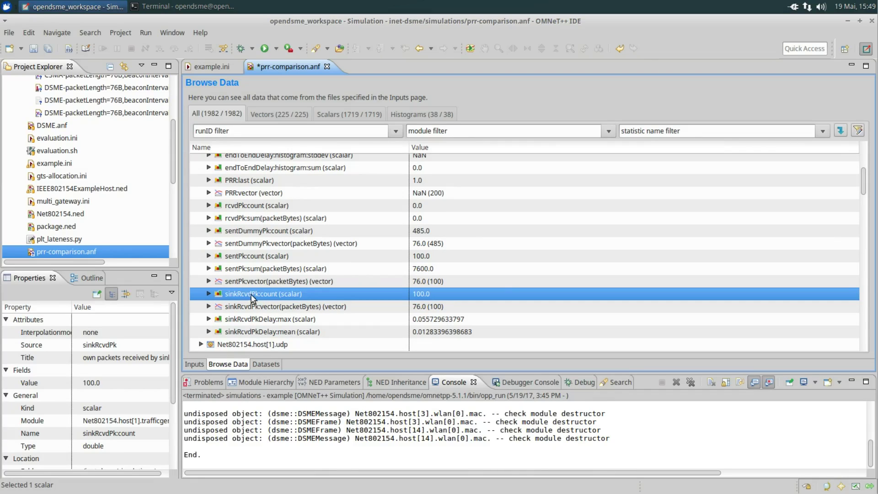
left_click(609, 131)
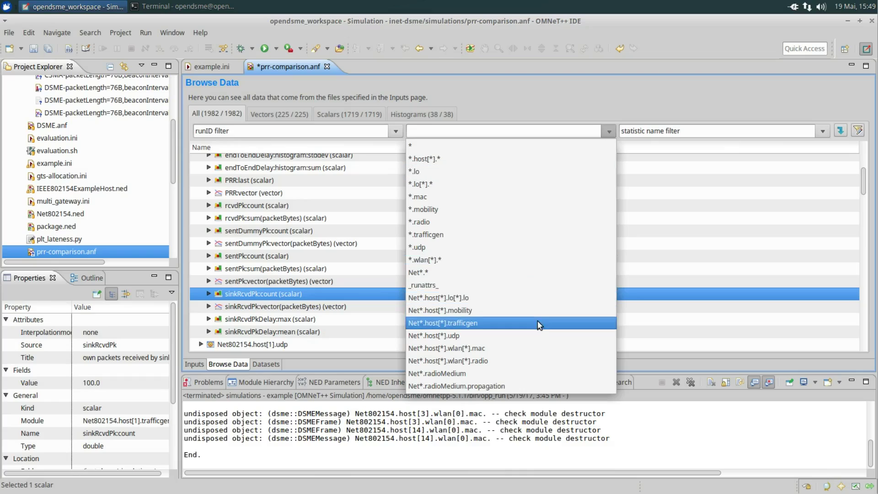
Step: Filter the browsed data to *.trafficgen modules and the sinkRcvdPk:count statistic
left_click(533, 233)
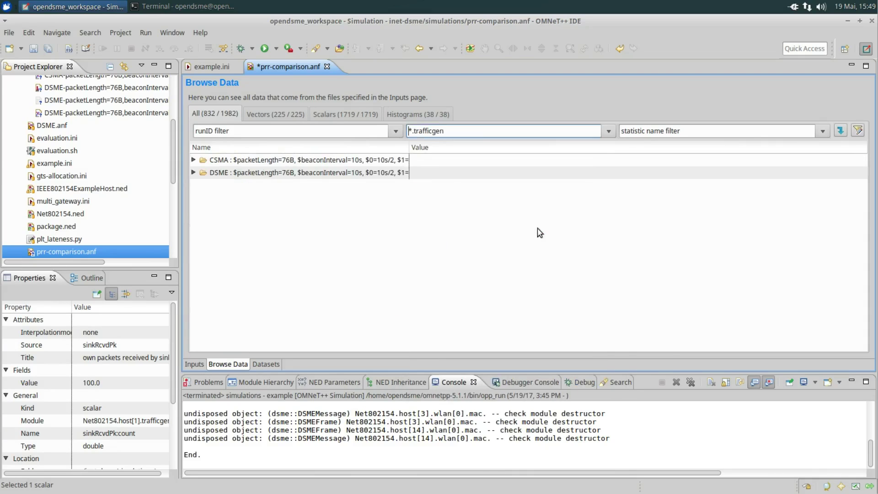
left_click(823, 131)
scroll(714, 375, "down", 3)
scroll(713, 374, "down", 1)
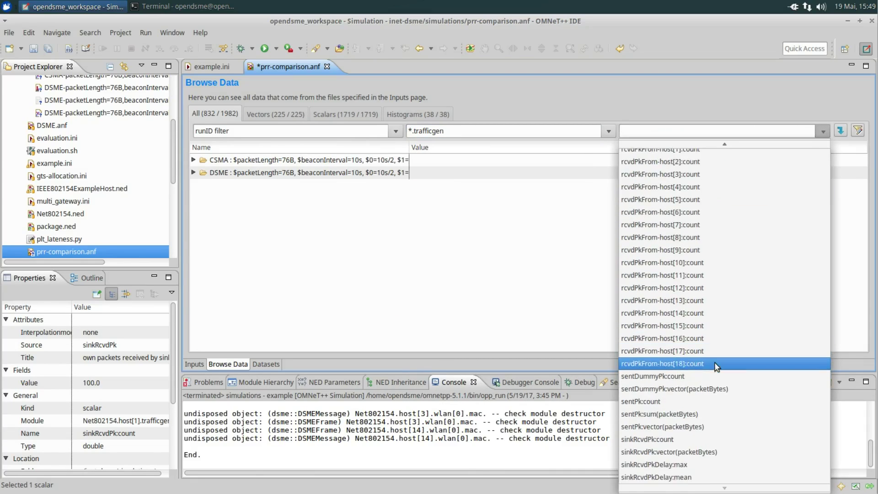
left_click(700, 444)
Step: Check host[0] and host[1] sinkRcvdPk:count values, then collapse and select the 19 CSMA scalars
left_click(194, 160)
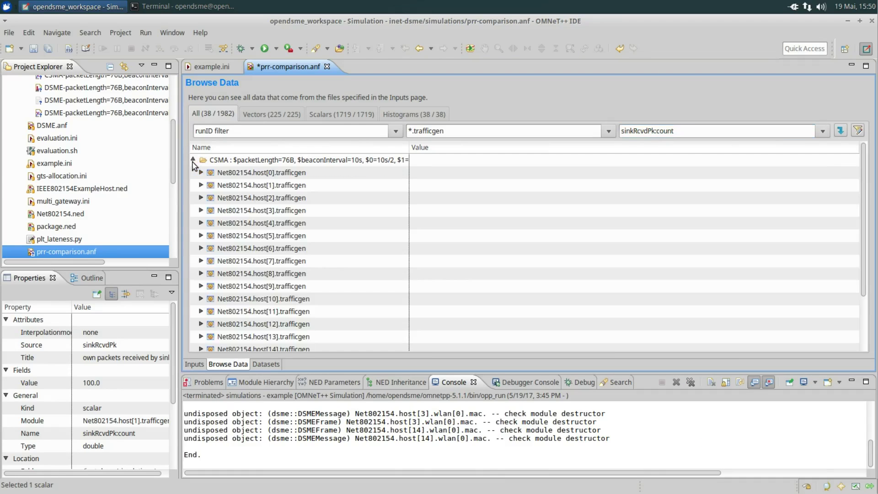
left_click(201, 173)
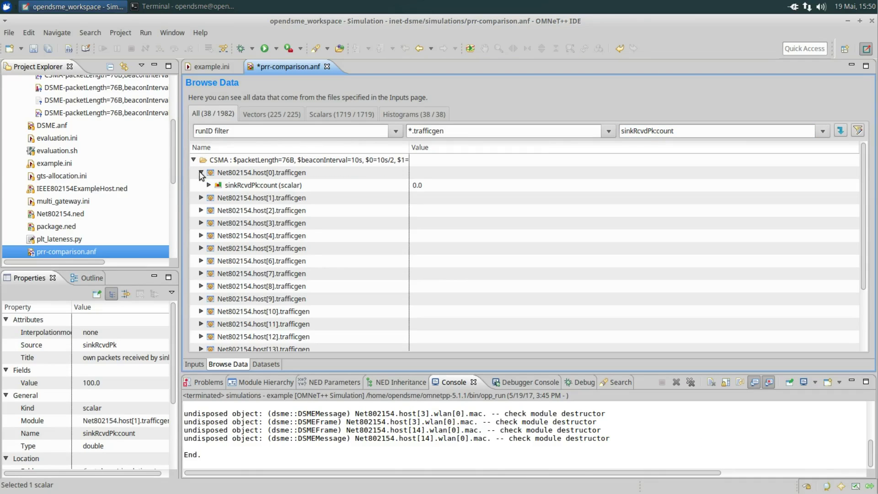
left_click(242, 188)
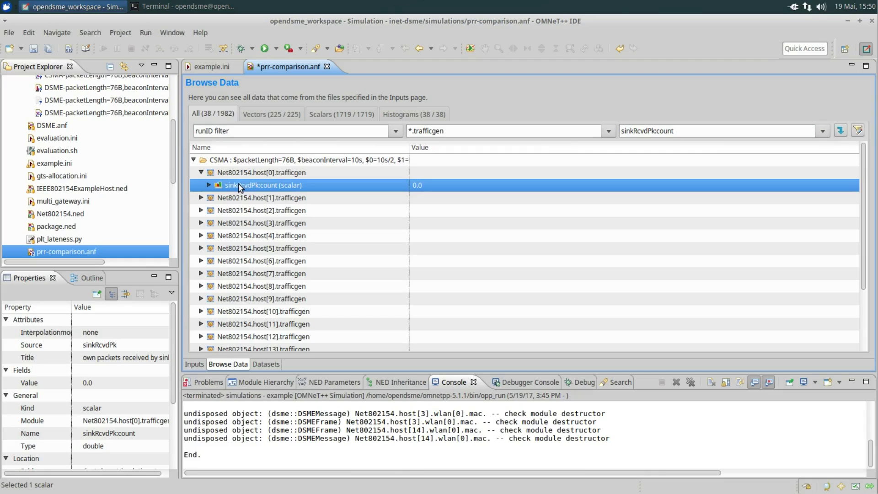
left_click(201, 173)
left_click(201, 185)
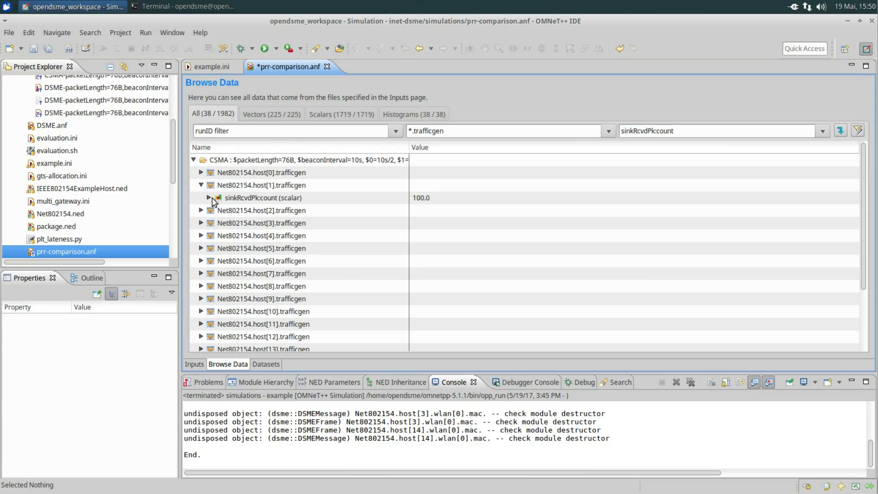
left_click(239, 197)
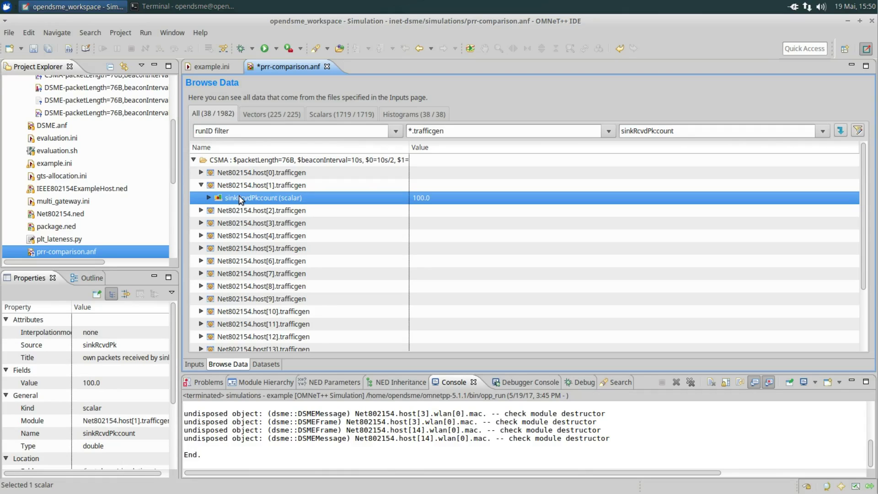
left_click(201, 184)
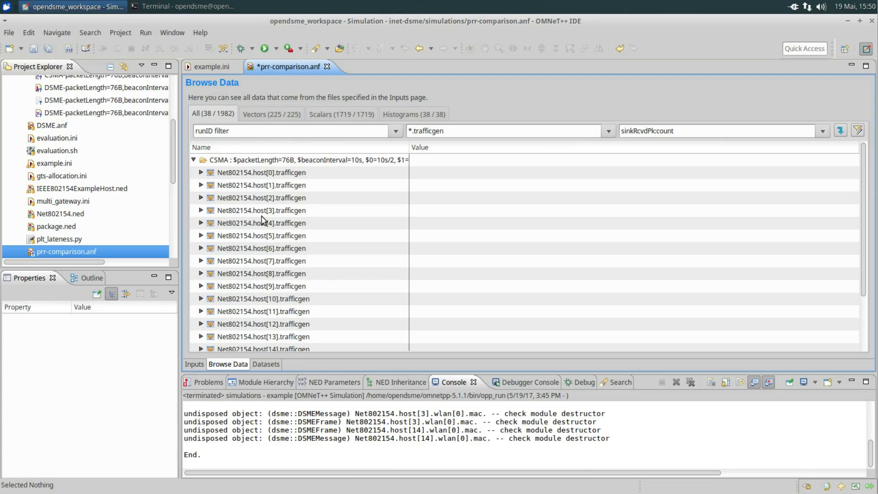
left_click(194, 159)
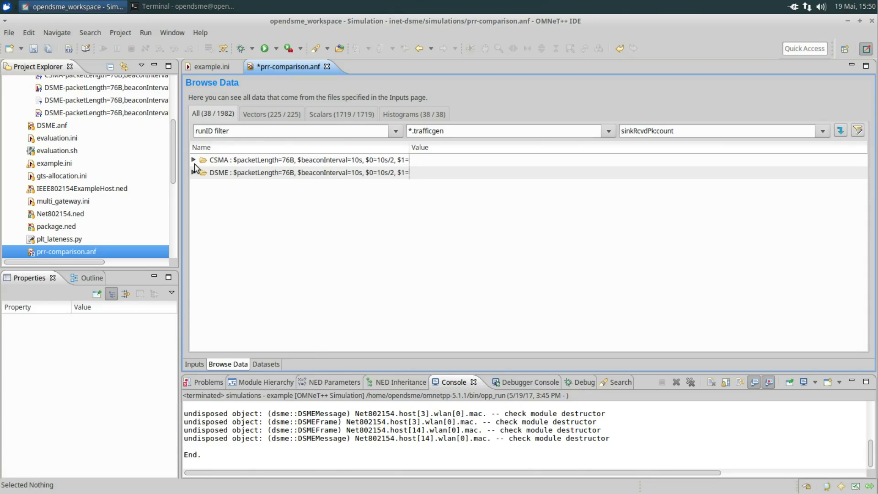
left_click(214, 160)
Step: Plot the CSMA sinkRcvdPk:count scalars as a bar chart
right_click(214, 160)
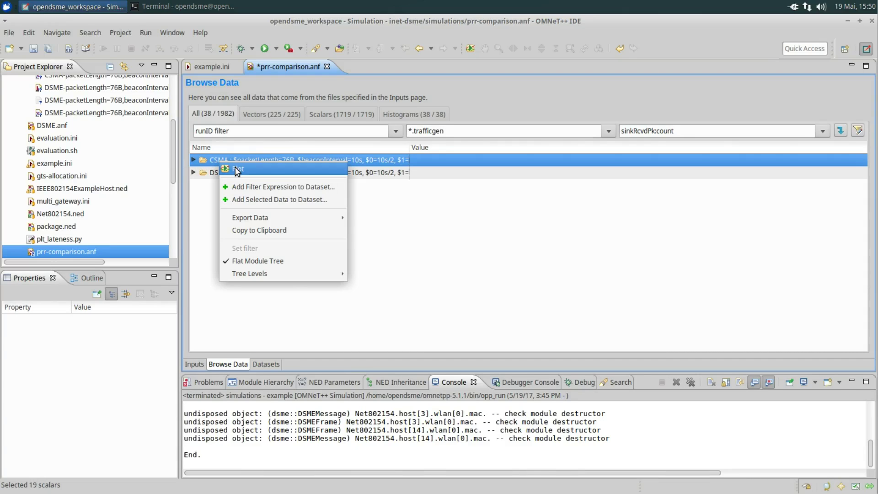
left_click(236, 171)
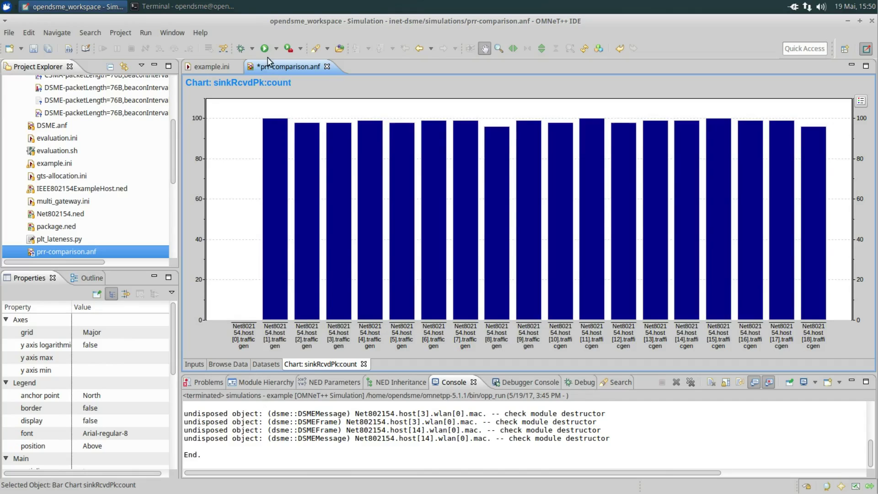
right_click(296, 130)
left_click(321, 140)
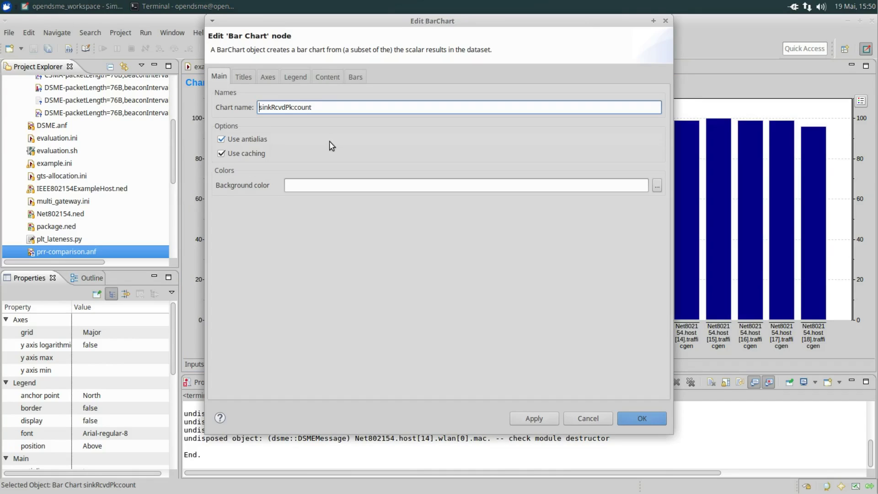
Step: Set the chart's y-axis range from 80 to 100
left_click(270, 77)
left_click(279, 117)
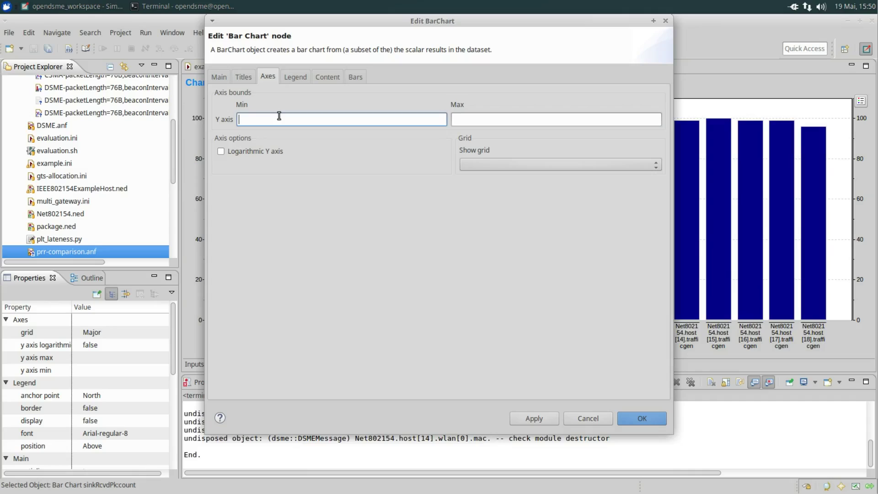
type("80")
left_click(516, 119)
type("100")
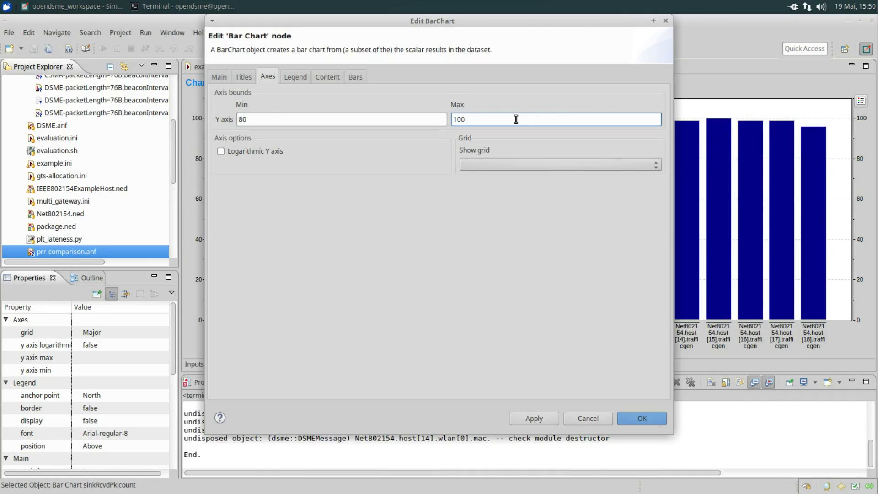
Step: Name the chart 'CSMA PRR' and apply the chart properties
left_click(225, 77)
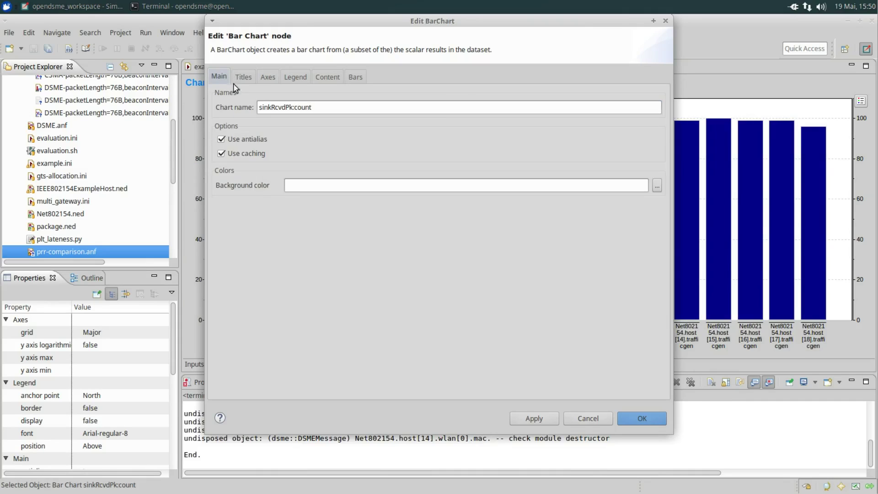
triple_click(334, 108)
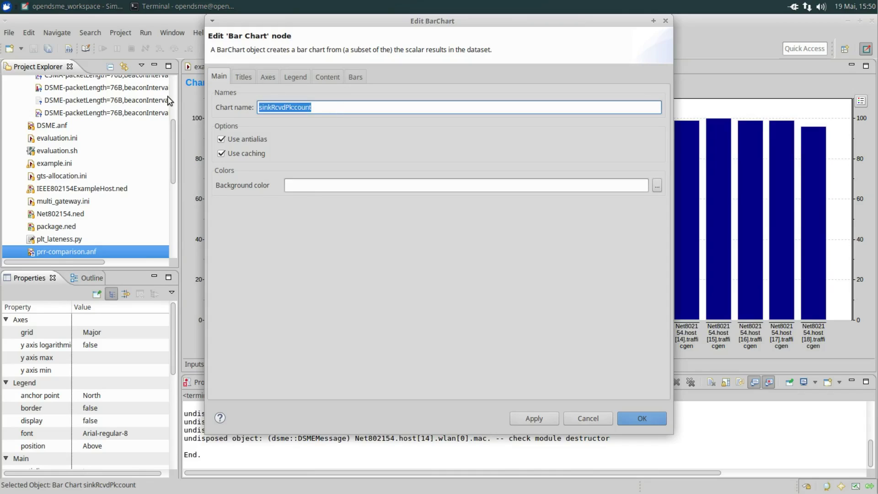
type("CSMA PRR")
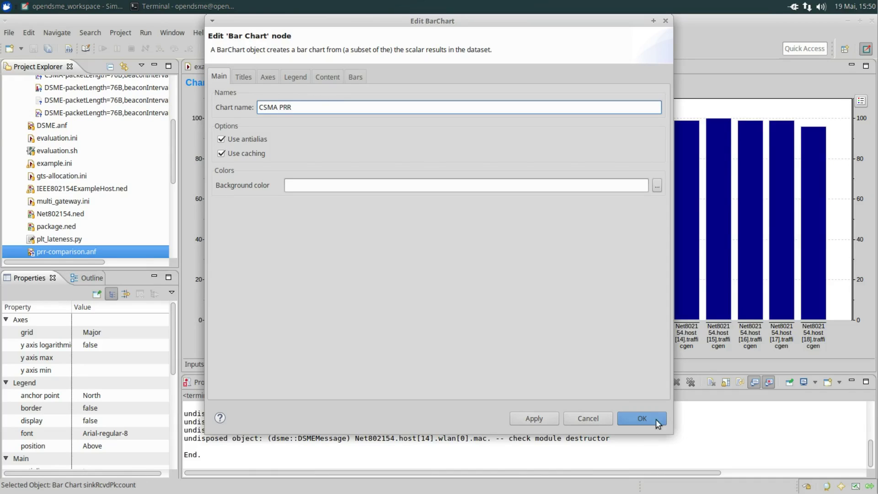
left_click(658, 420)
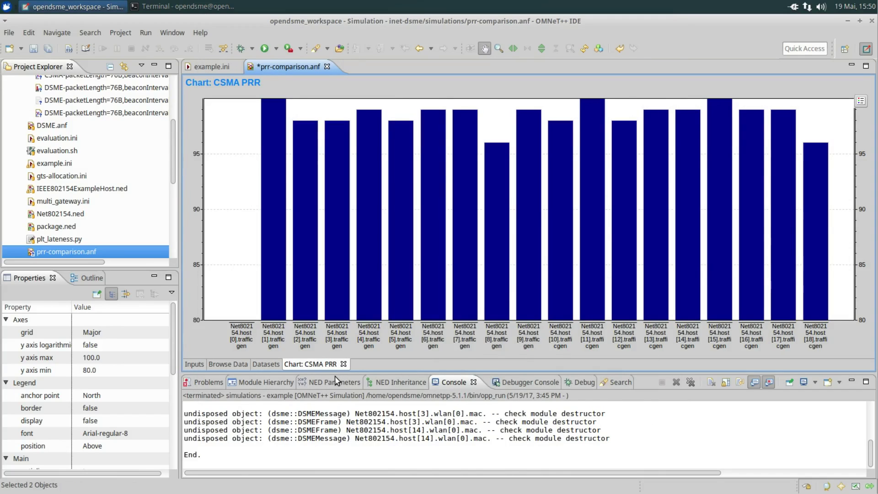
Step: Plot the 19 DSME sinkRcvdPk:count scalars as a second bar chart
left_click(228, 364)
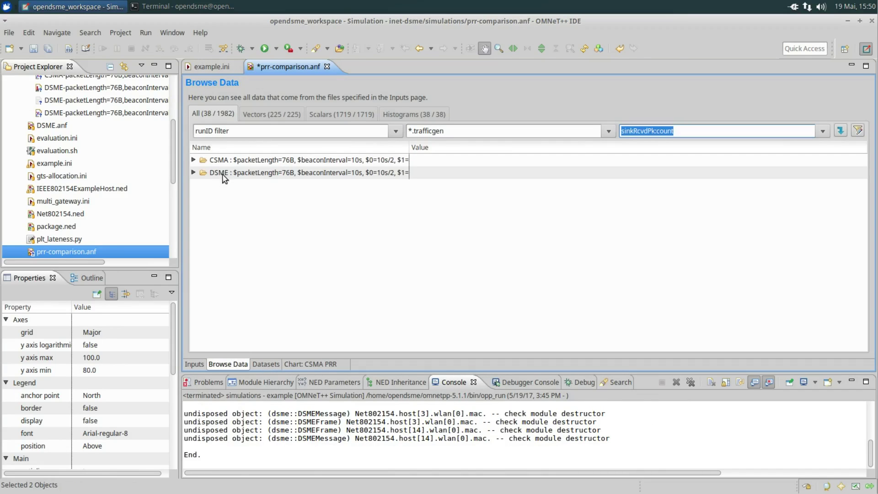
left_click(224, 172)
right_click(225, 171)
left_click(244, 177)
Step: Rename the new chart to 'DSME PRR' in its properties
right_click(391, 245)
left_click(406, 256)
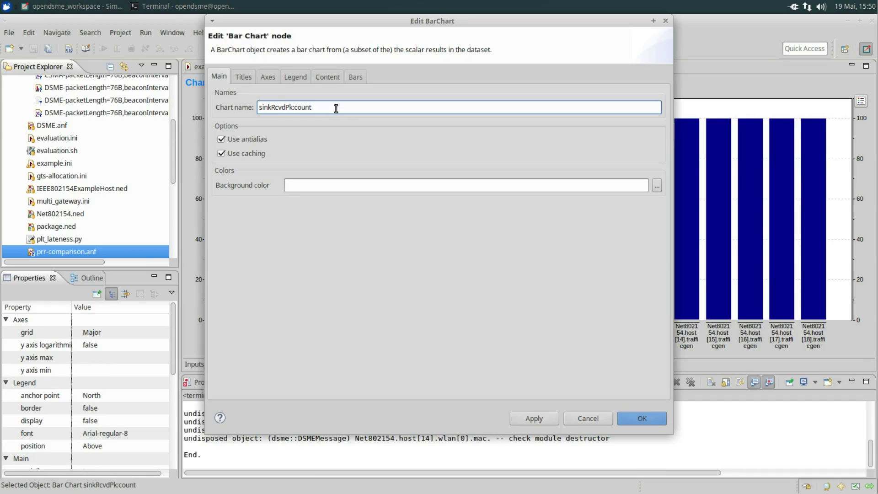
key("ctrl+a")
key("BackSpace")
type("DSME PRR")
Step: Set the DSME PRR y-axis range from 80 to 100 and apply
left_click(261, 77)
left_click(271, 121)
type("80")
left_click(524, 121)
type("1")
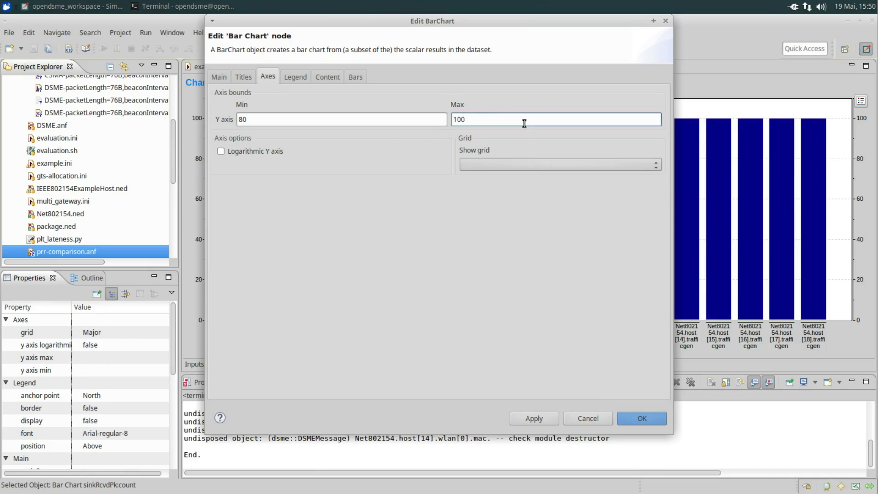
left_click(629, 422)
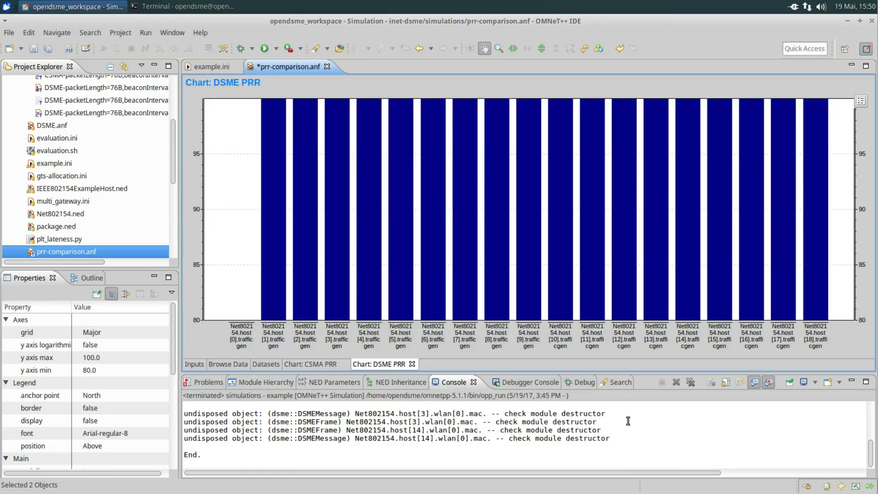
Step: Compare CSMA PRR bars (dipping to about 96) with DSME PRR (all 100), then save prr-comparison.anf
left_click(328, 364)
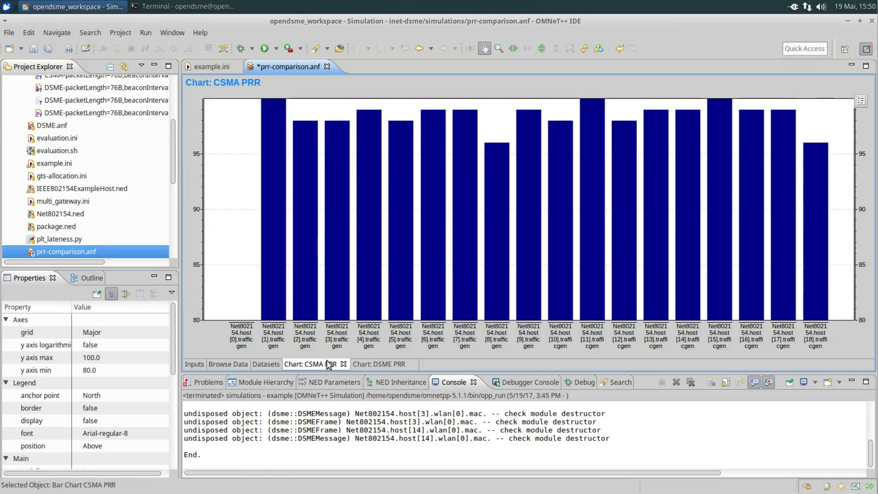
left_click(368, 364)
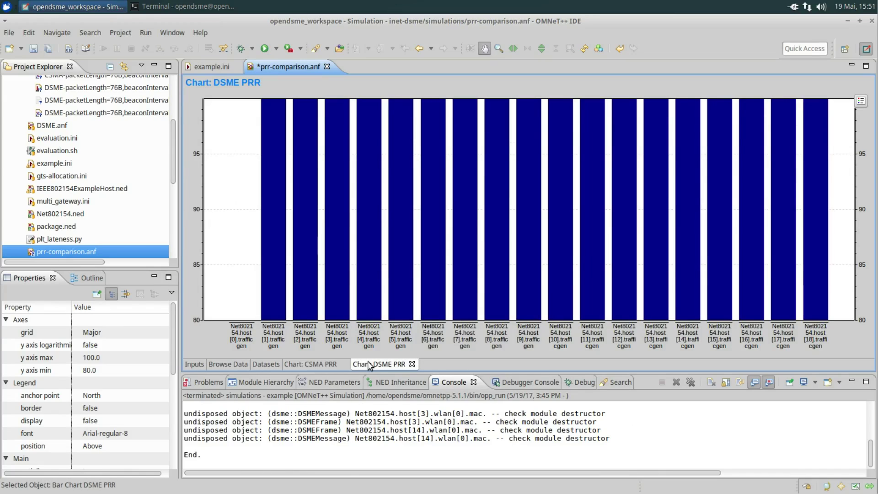
left_click(325, 365)
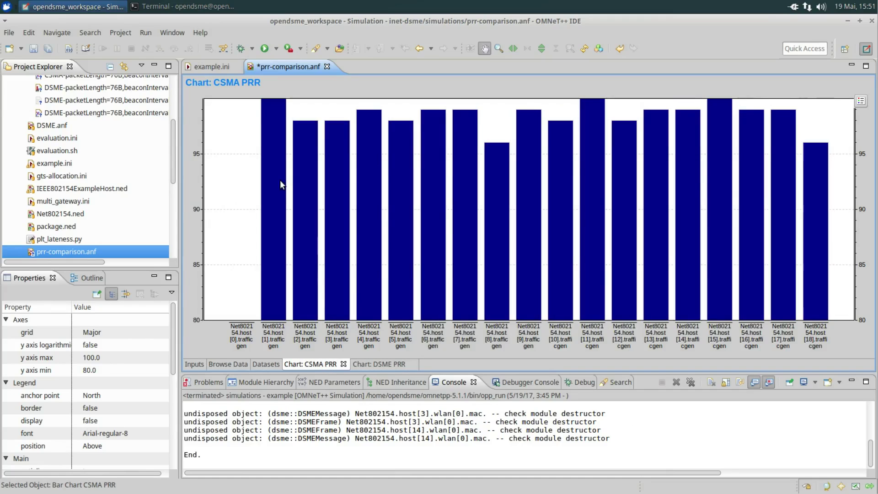
mouse_move(271, 106)
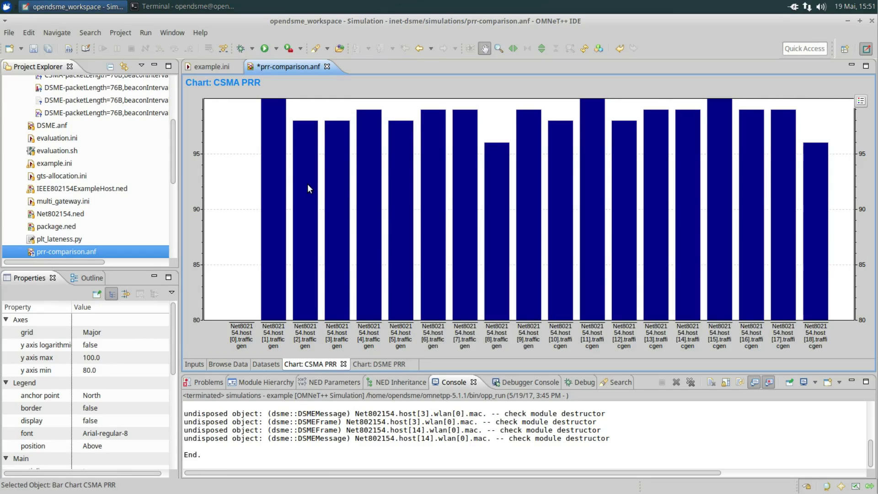
mouse_move(308, 184)
mouse_move(329, 158)
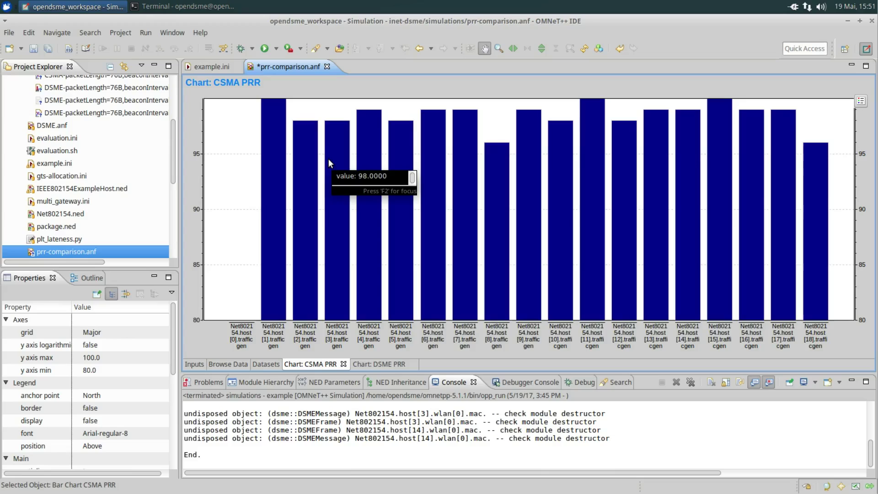
mouse_move(360, 130)
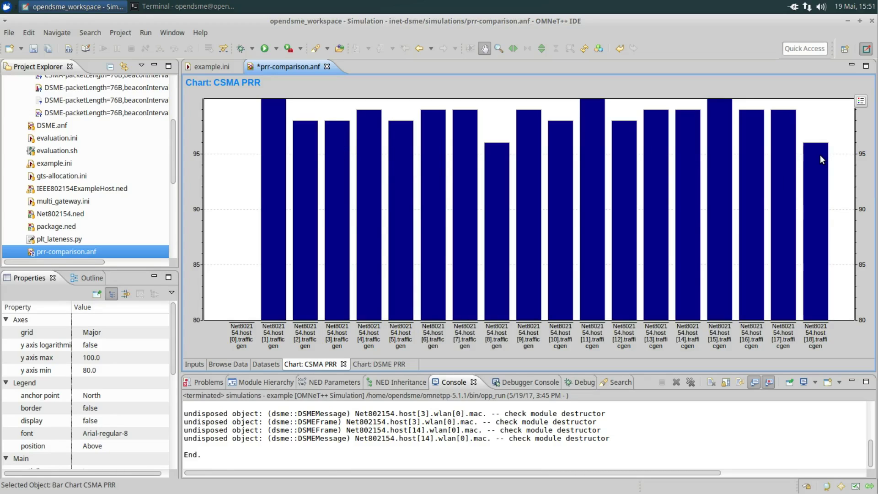
mouse_move(820, 155)
left_click(385, 365)
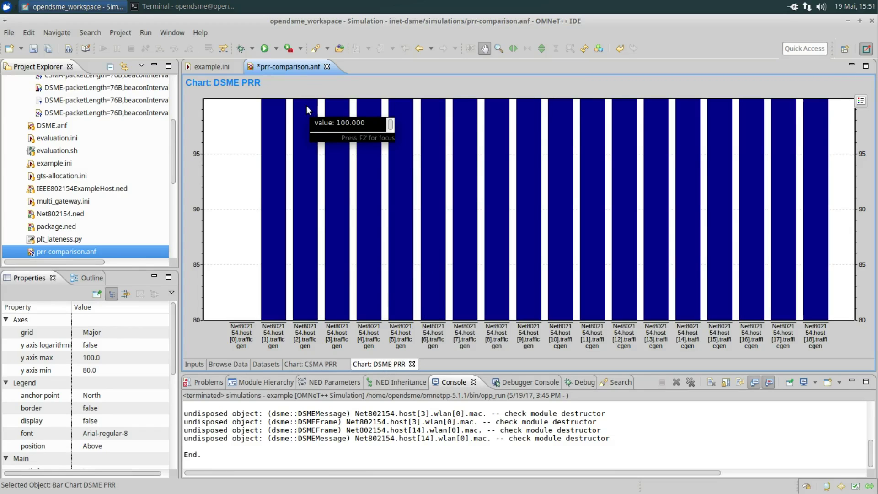
mouse_move(681, 134)
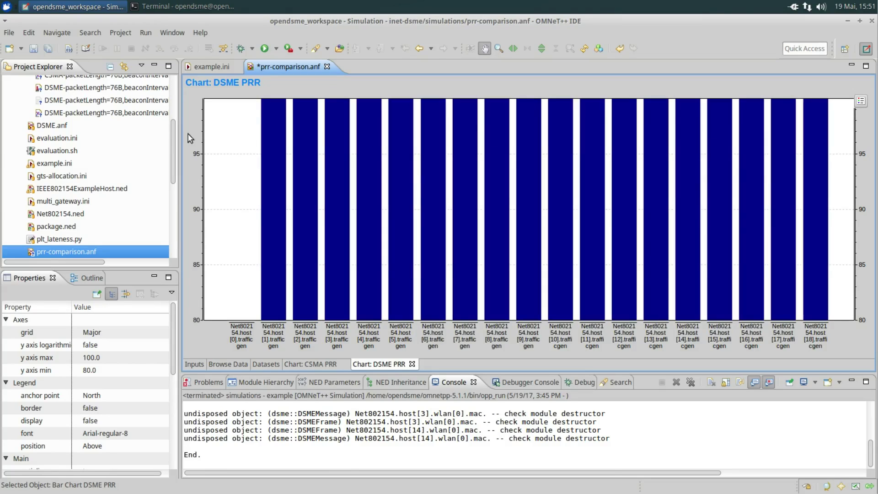
left_click(33, 49)
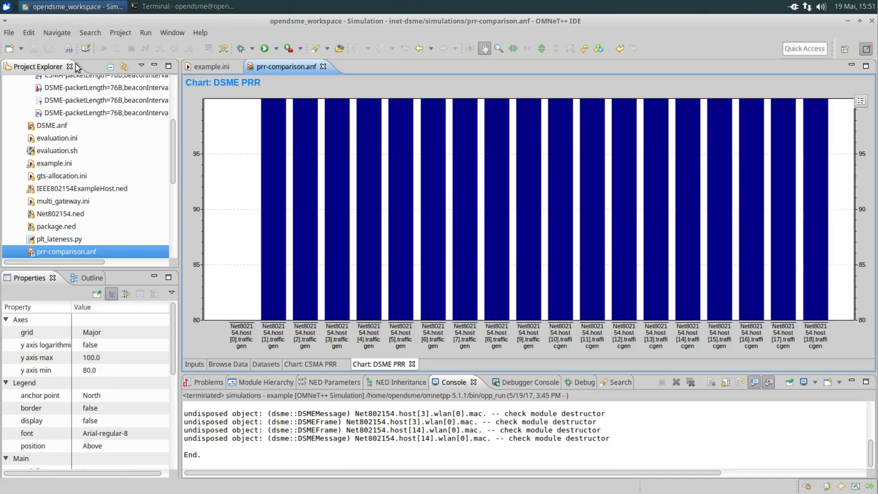